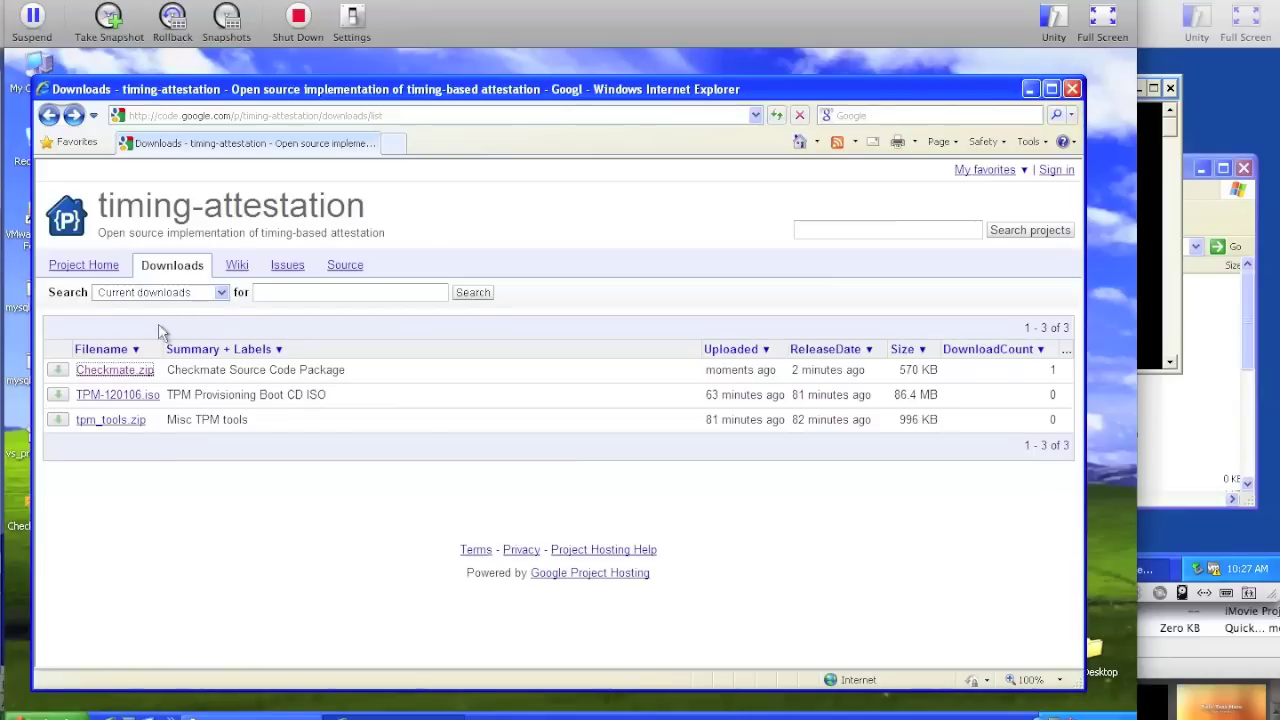
- Download Checkmate.zip from Internet Explorer to the Desktop, replacing the old copy, and open it
left_click(119, 372)
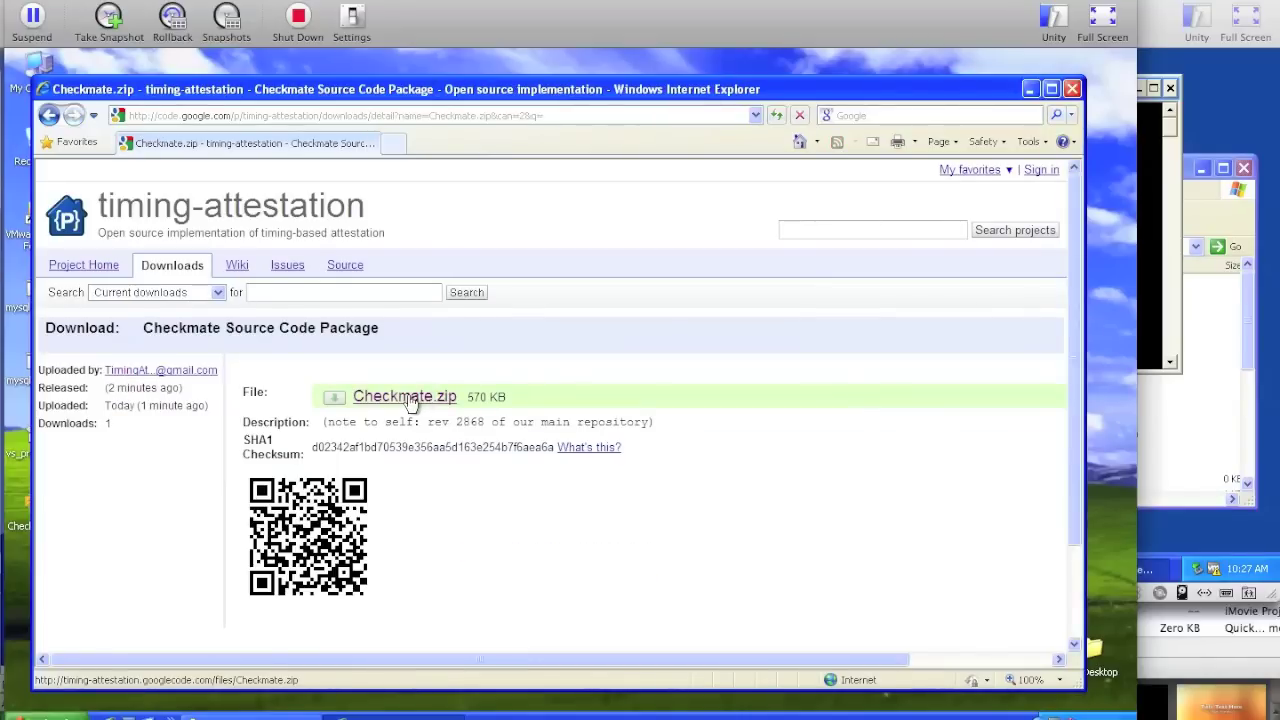
left_click(412, 399)
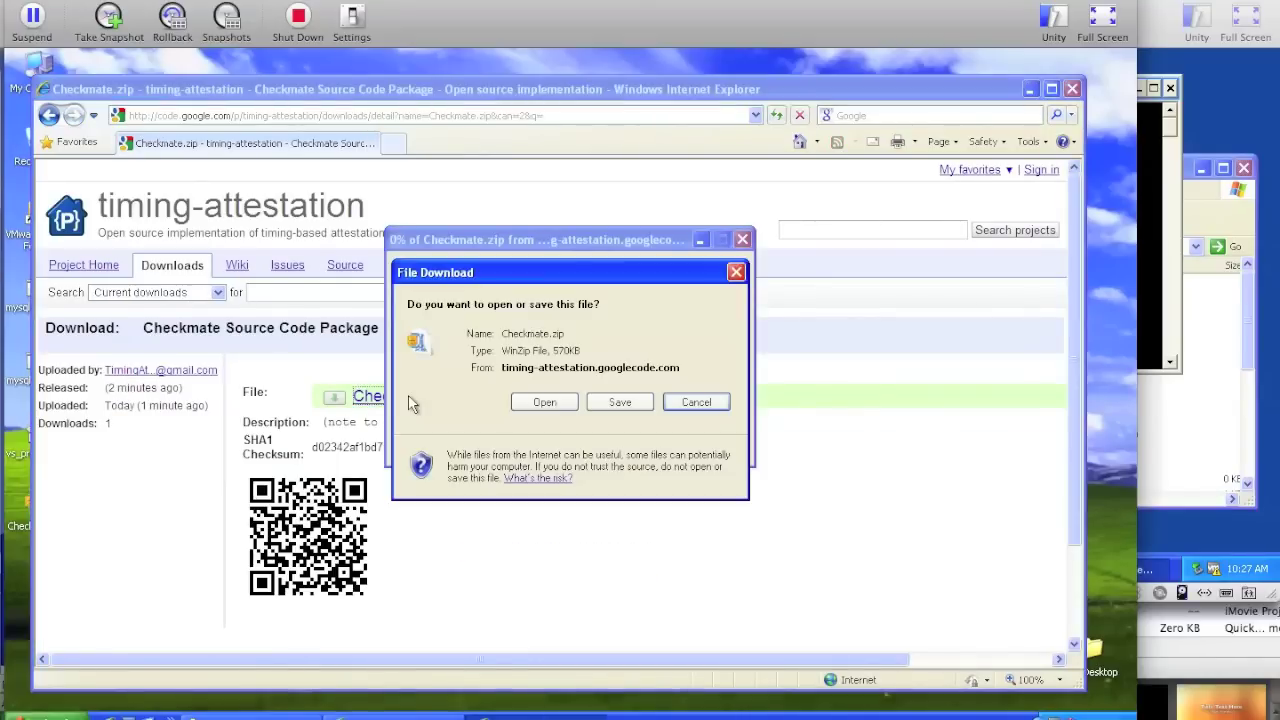
left_click(610, 410)
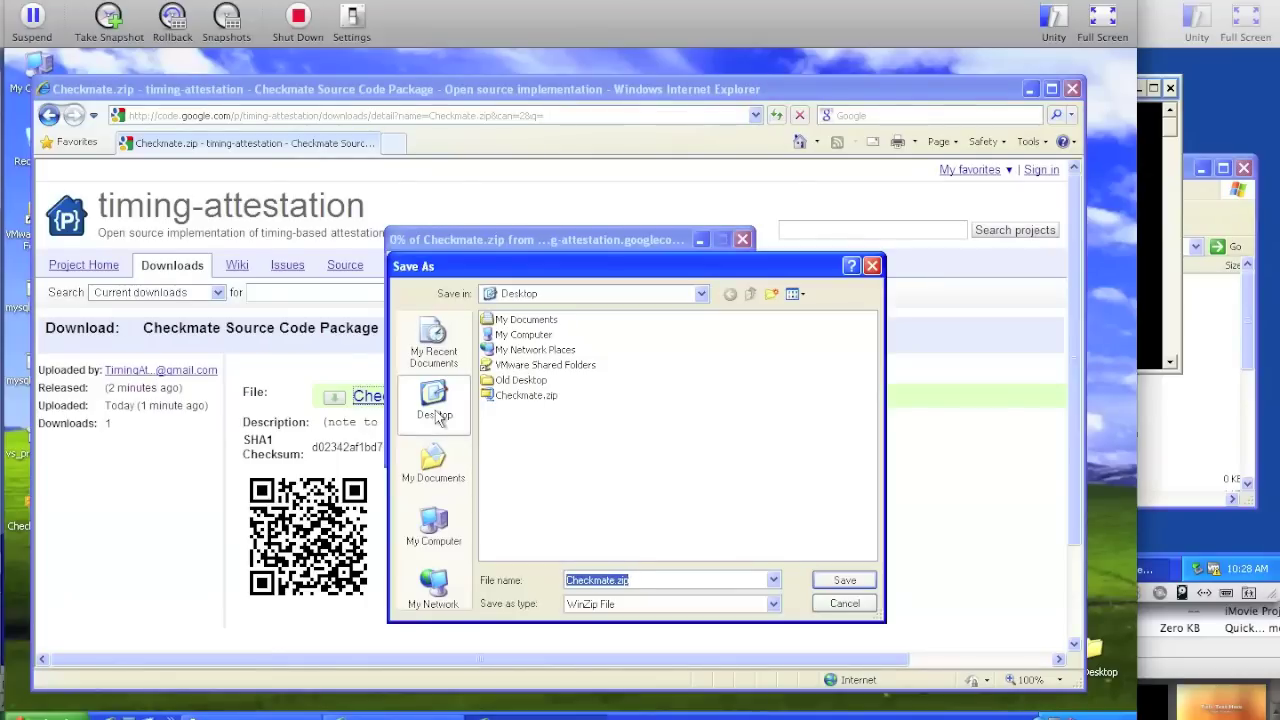
left_click(845, 584)
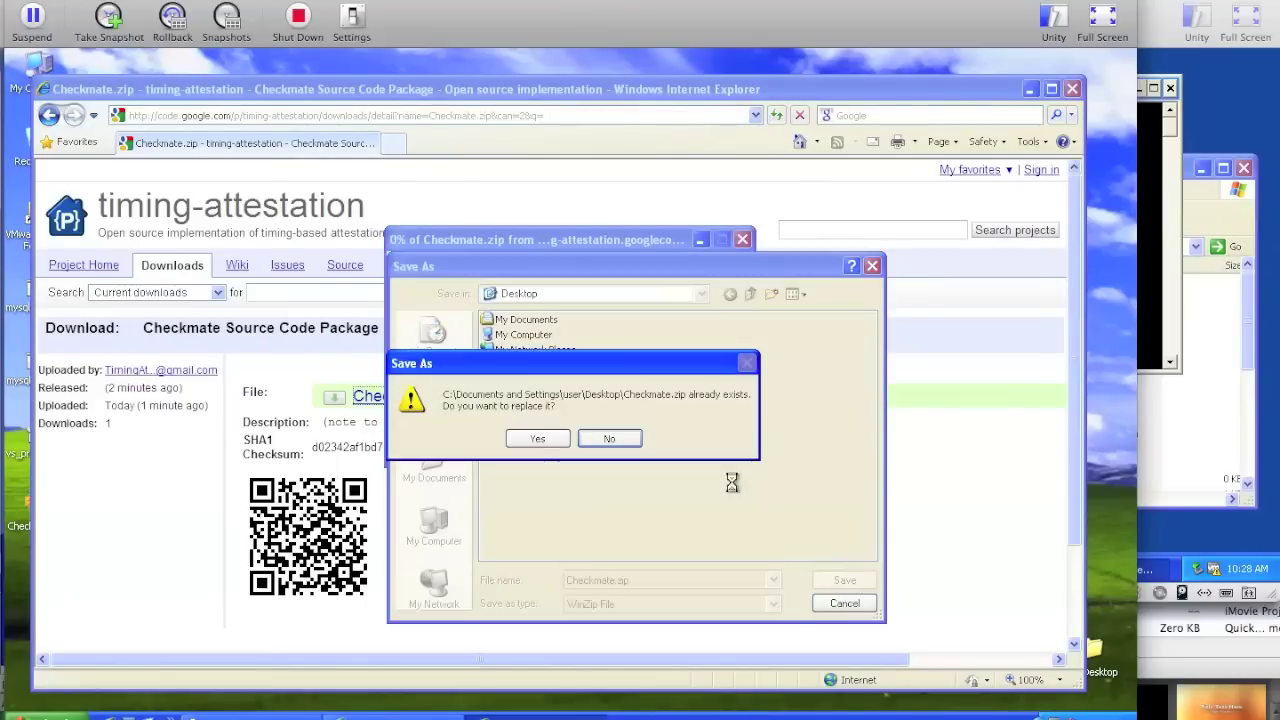
left_click(533, 440)
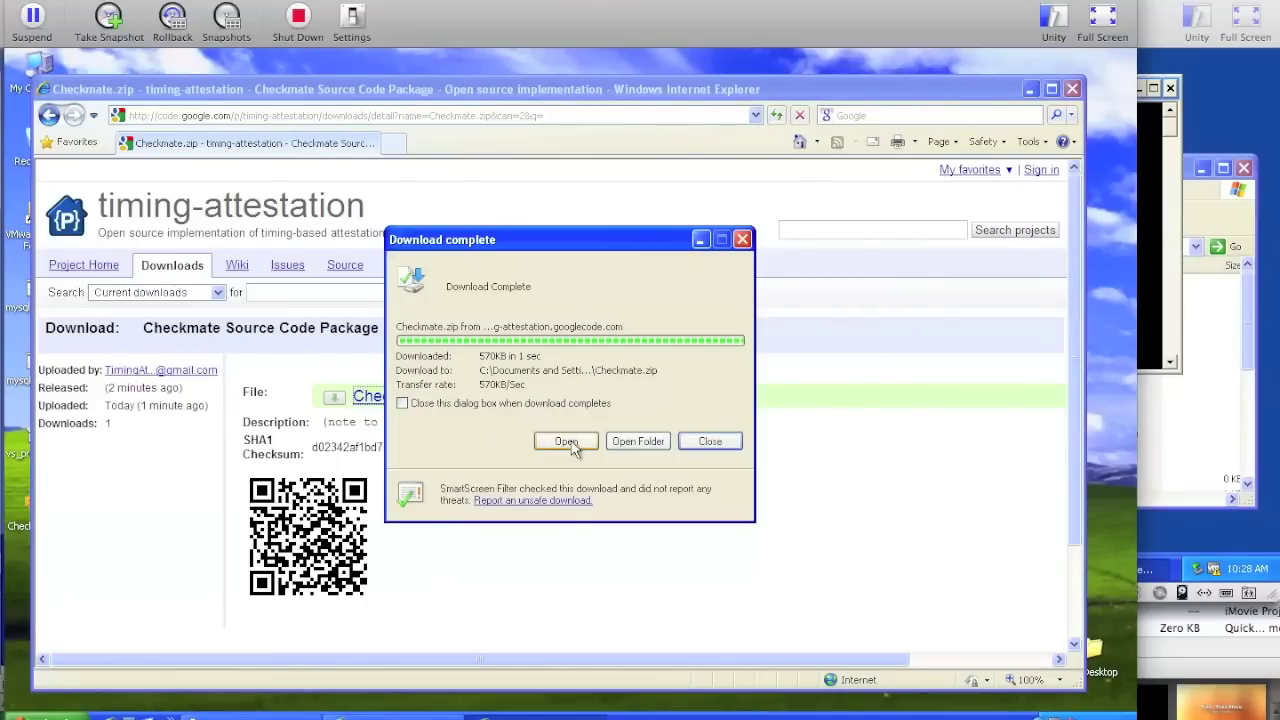
left_click(570, 442)
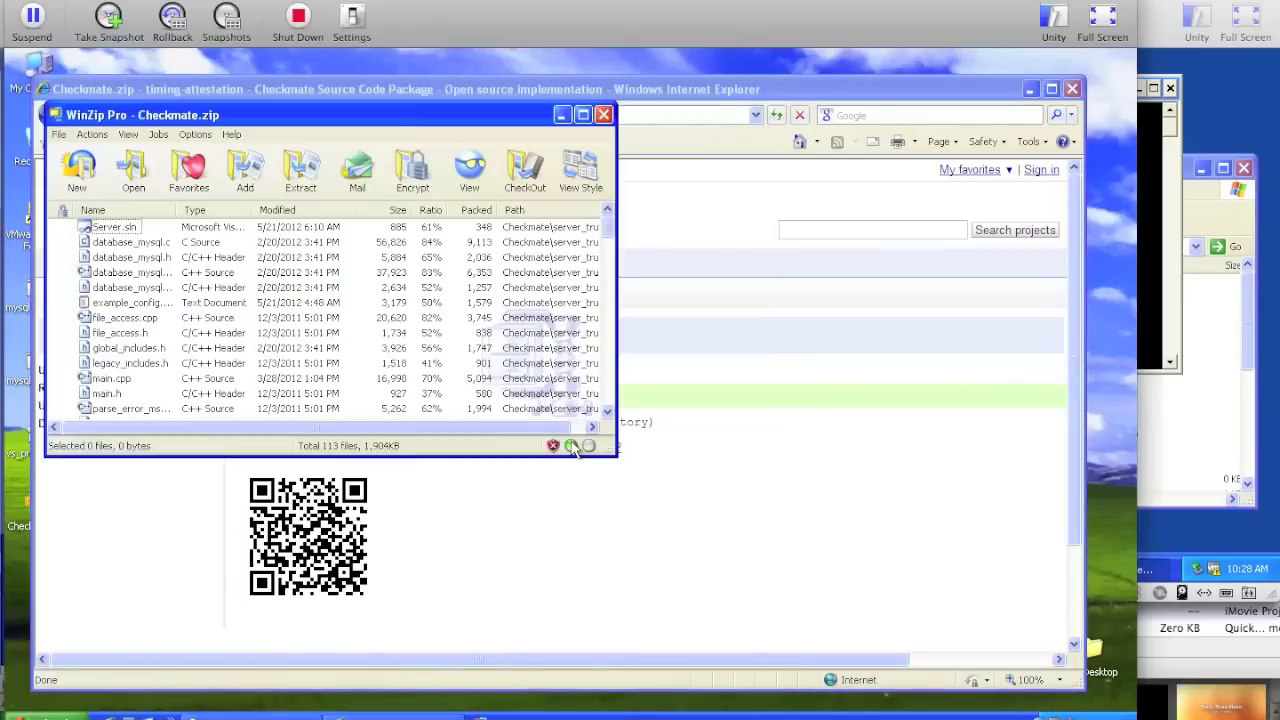
- Extract all 113 files of Checkmate.zip into Local Disk (C:), overwriting existing files
left_click(298, 172)
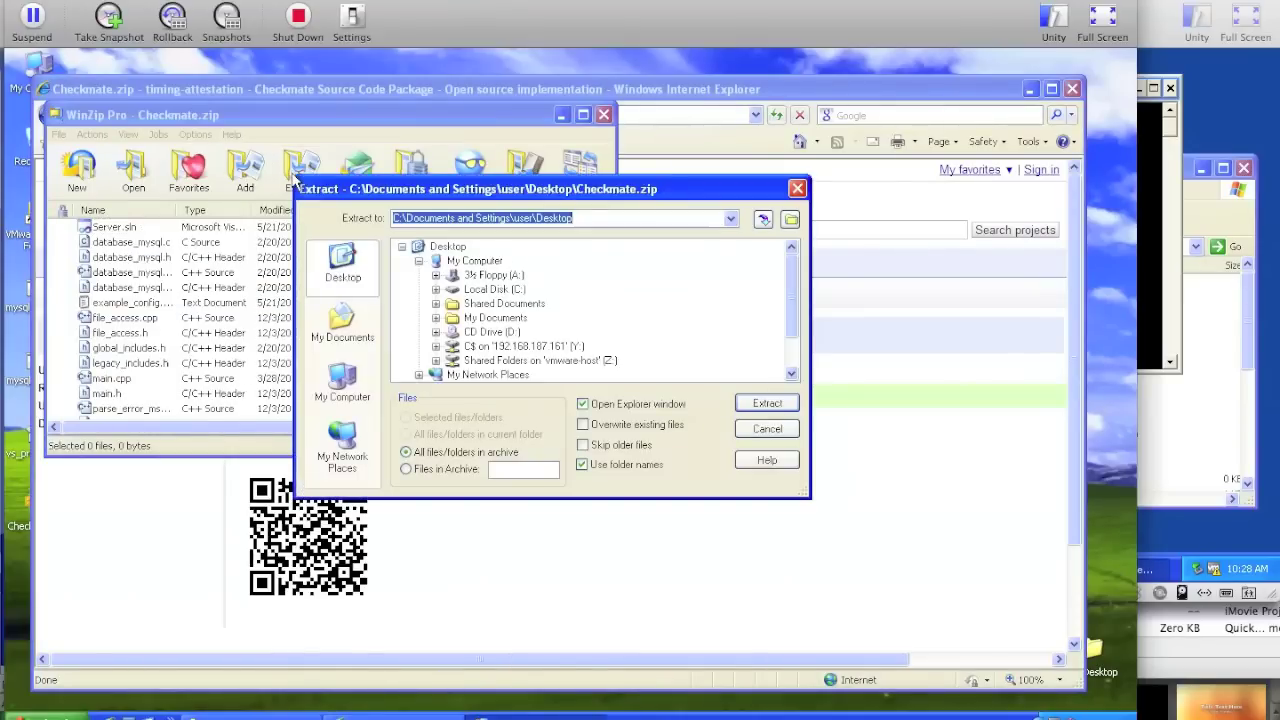
left_click(505, 289)
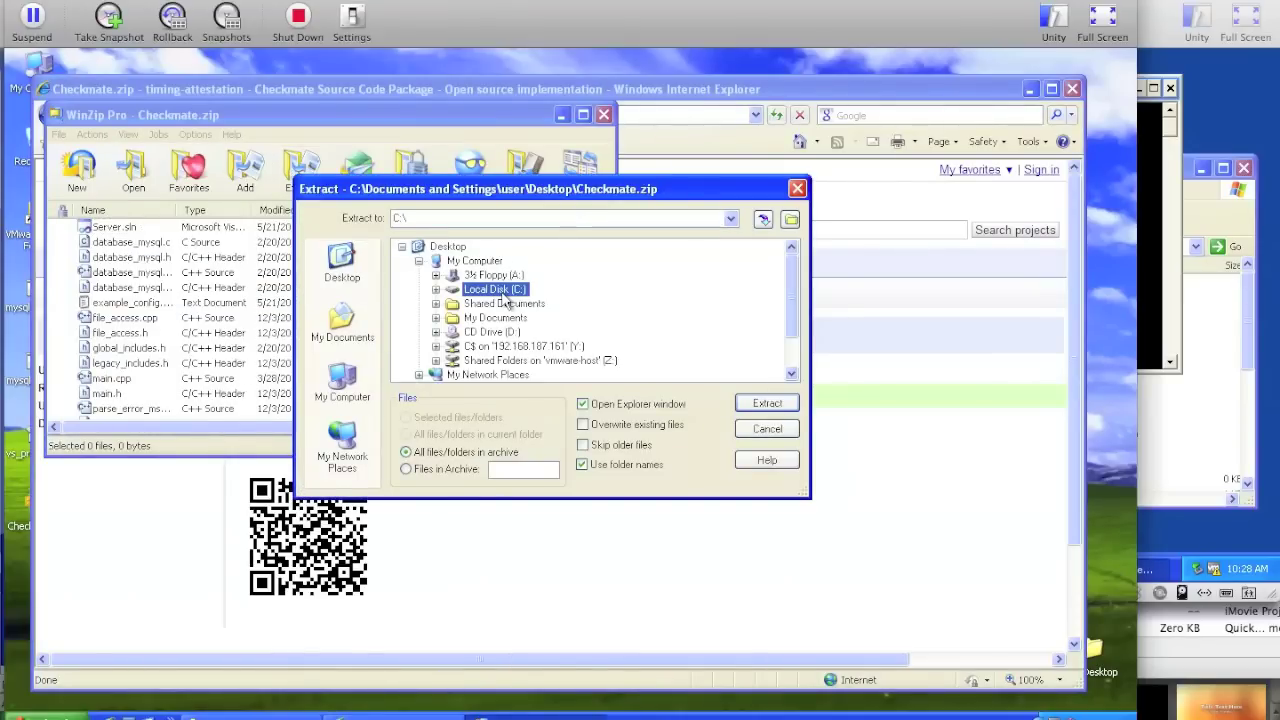
left_click(768, 403)
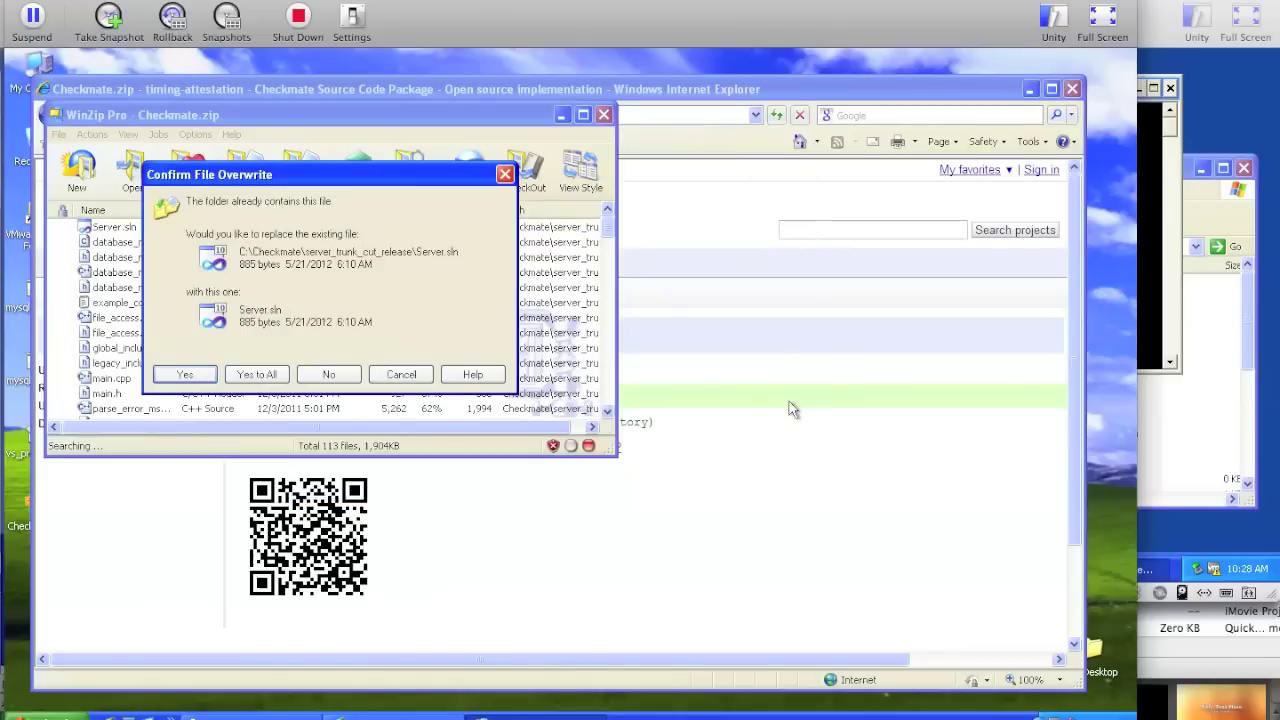
left_click(257, 374)
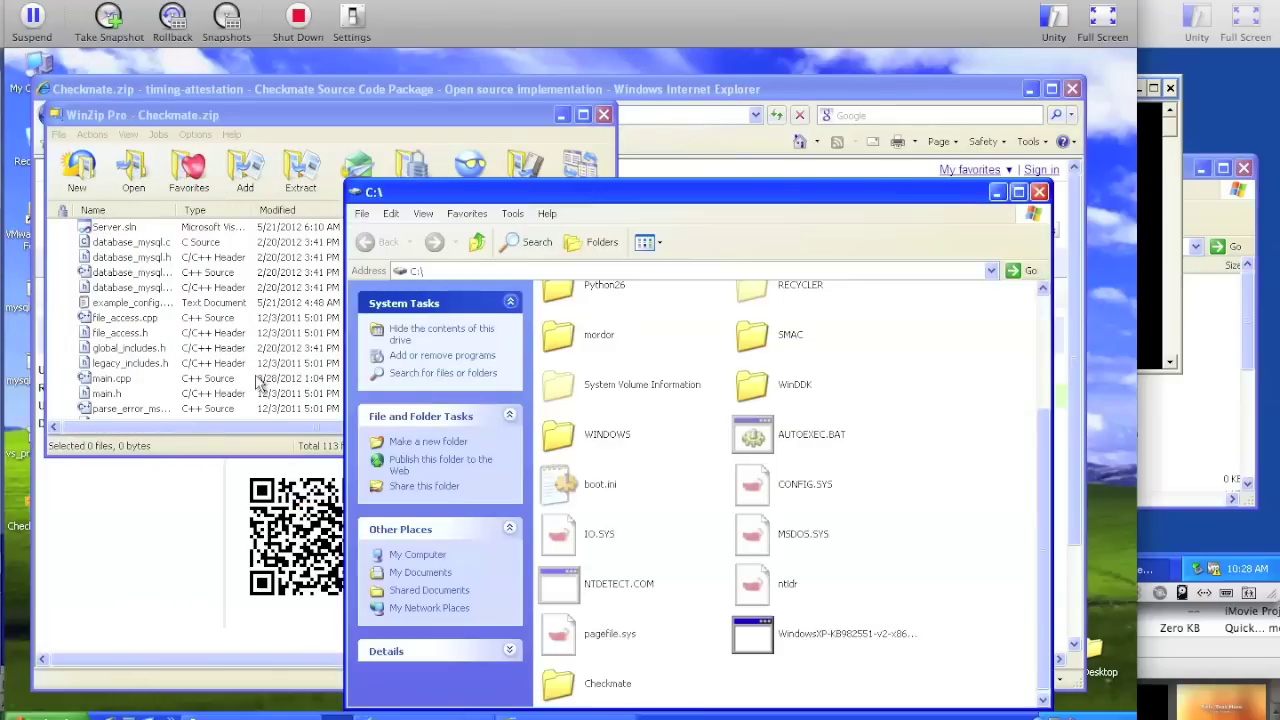
- Open C:\Checkmate and look over its four cut_release folders
left_click(579, 696)
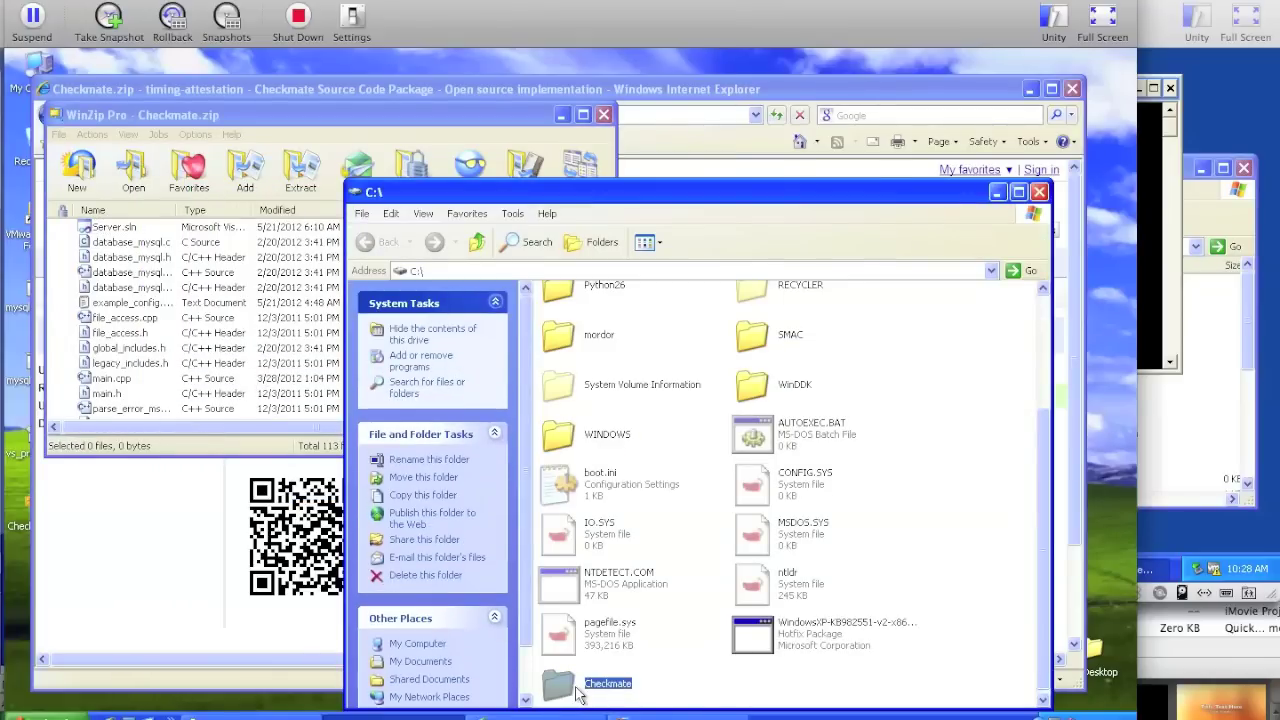
double_click(555, 678)
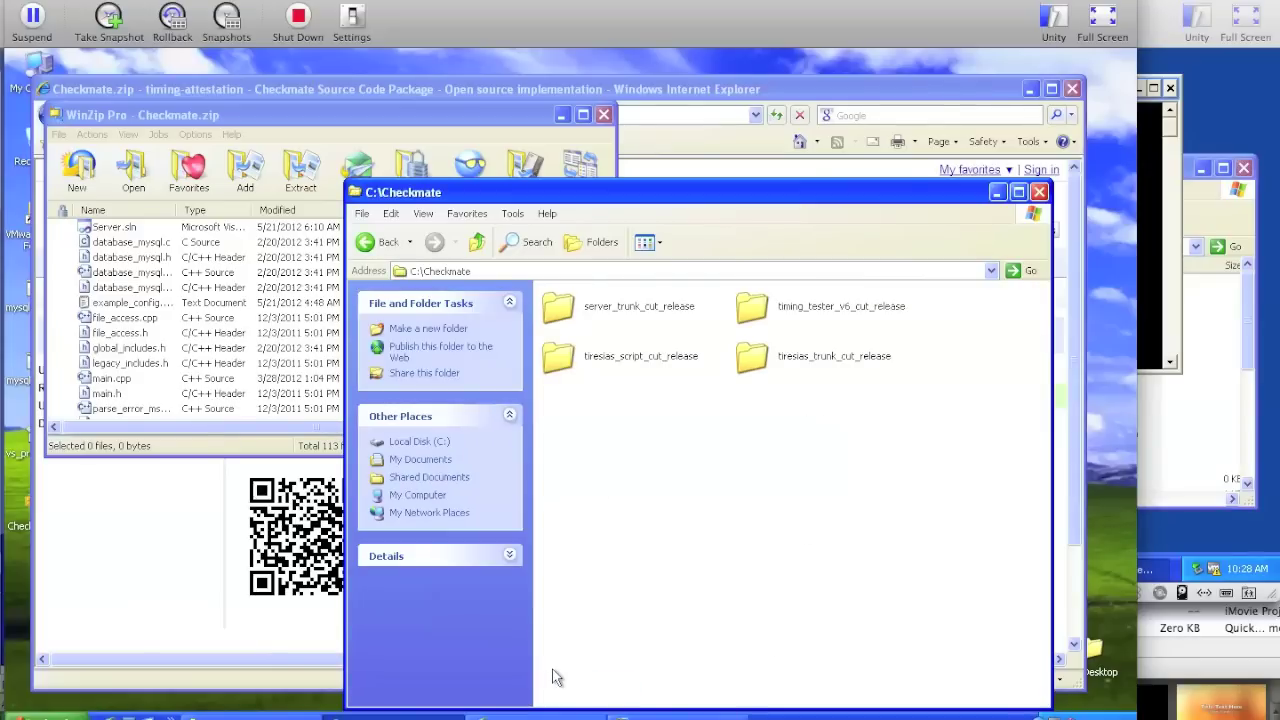
left_click(563, 313)
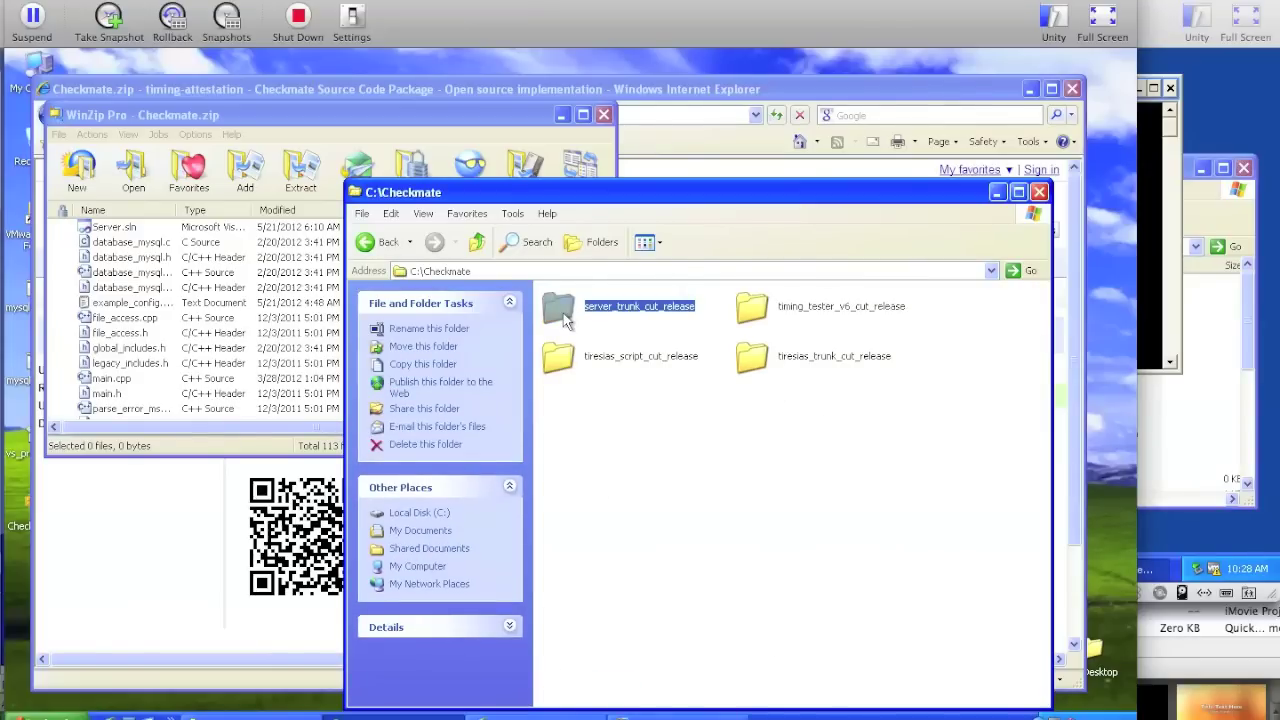
left_click(766, 315)
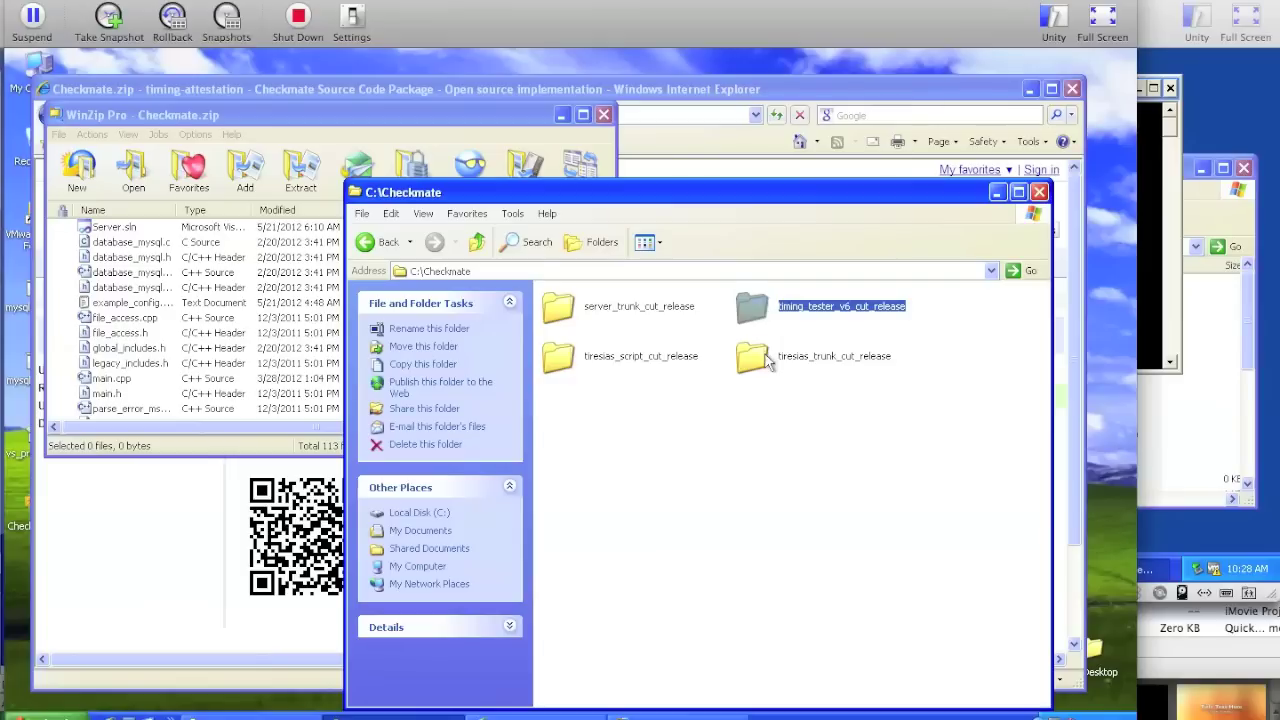
left_click(765, 357)
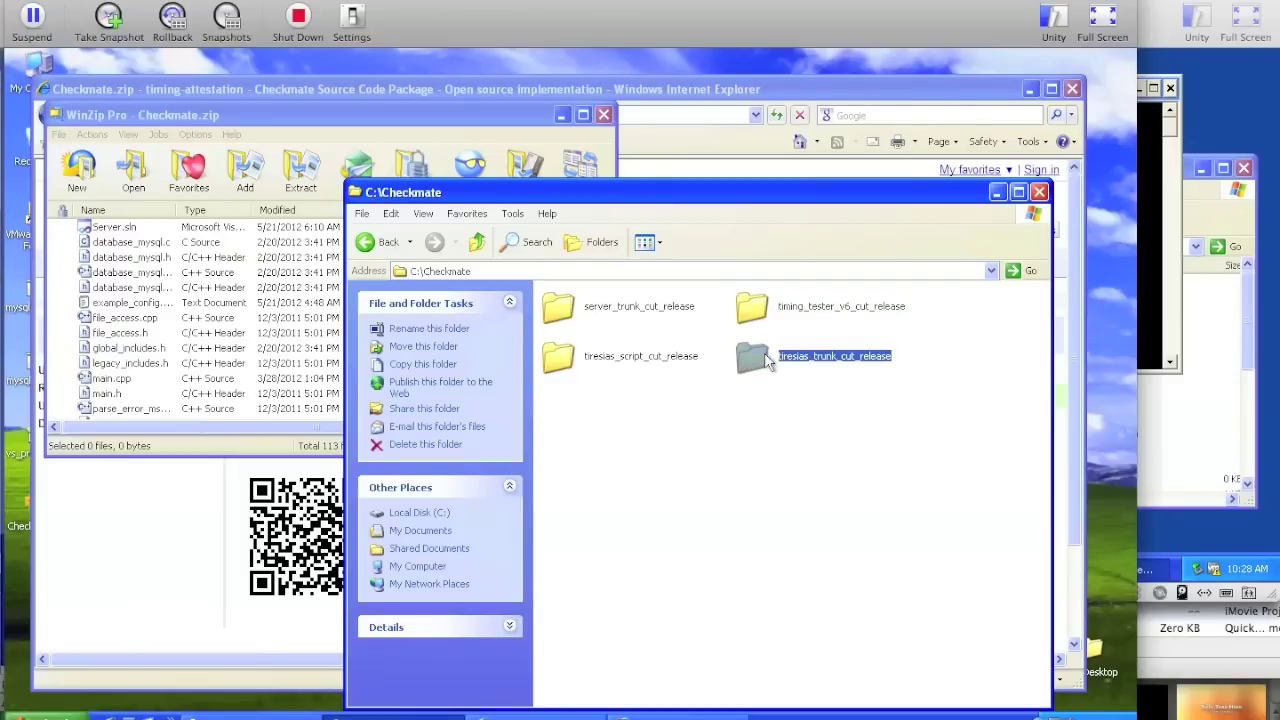
left_click(625, 362)
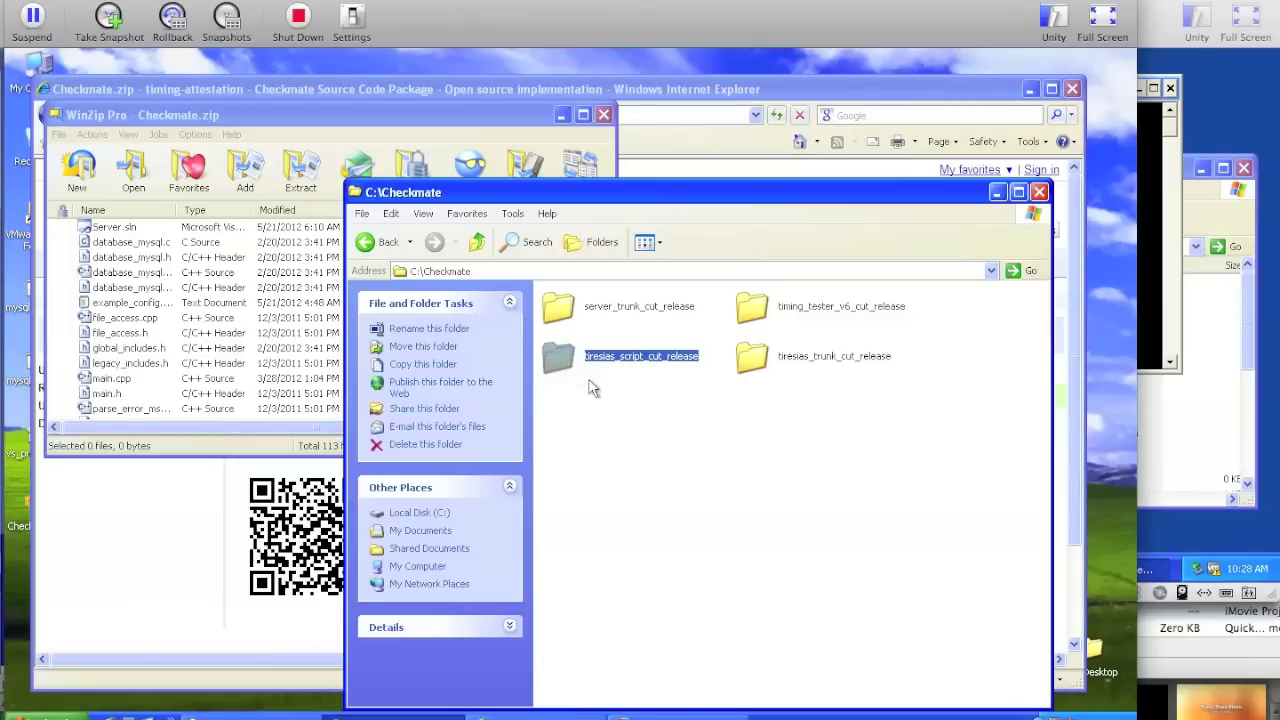
mouse_move(744, 362)
- Clear the folder selection and close the WinZip and Internet Explorer windows
left_click(736, 438)
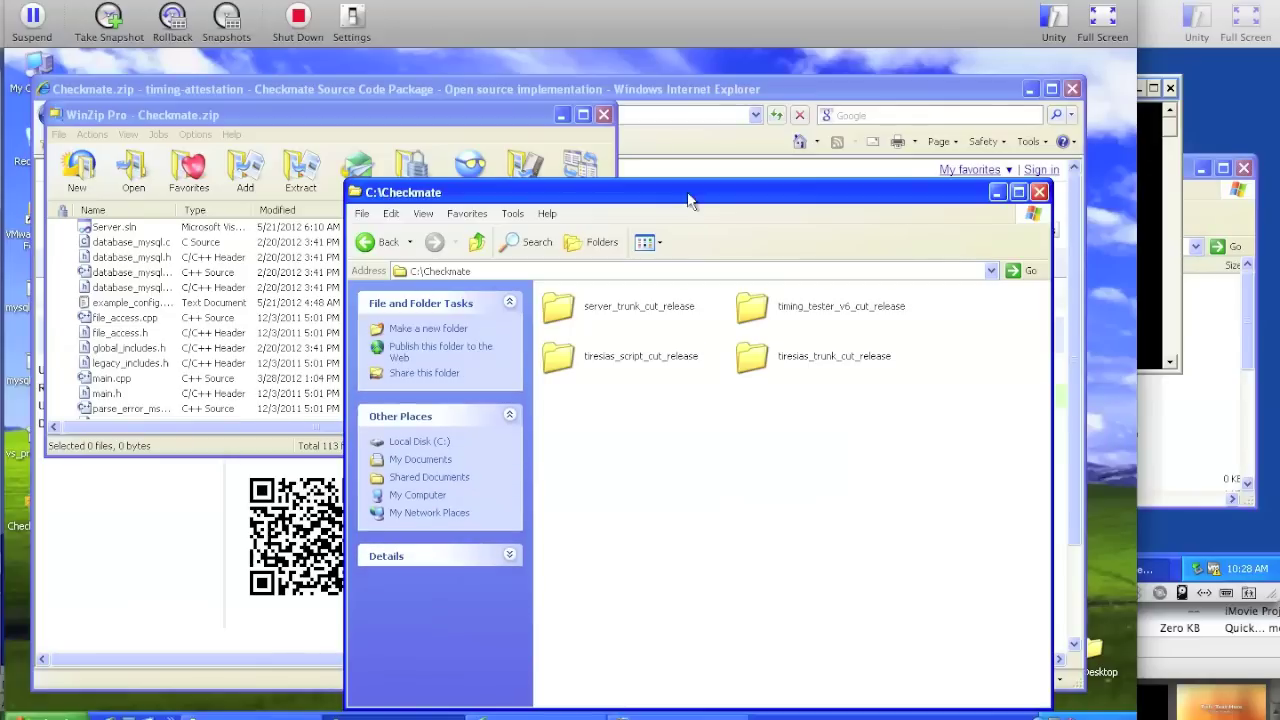
left_click(603, 117)
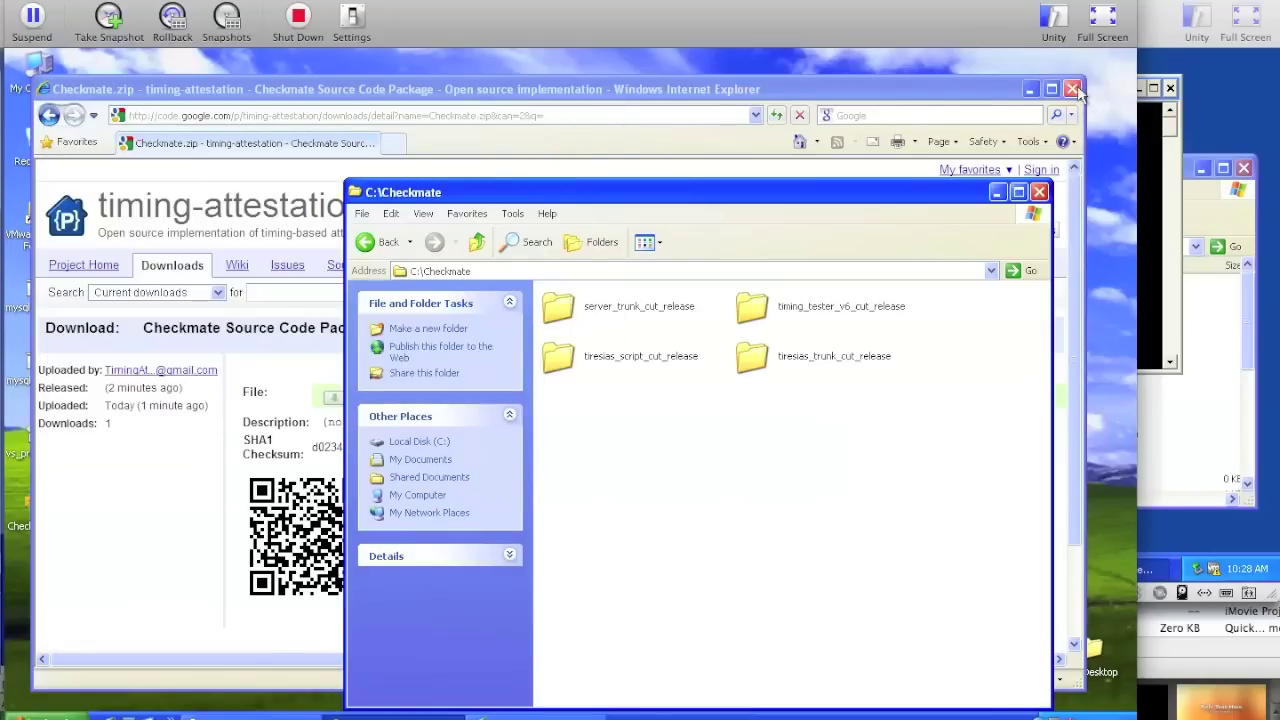
left_click(1071, 90)
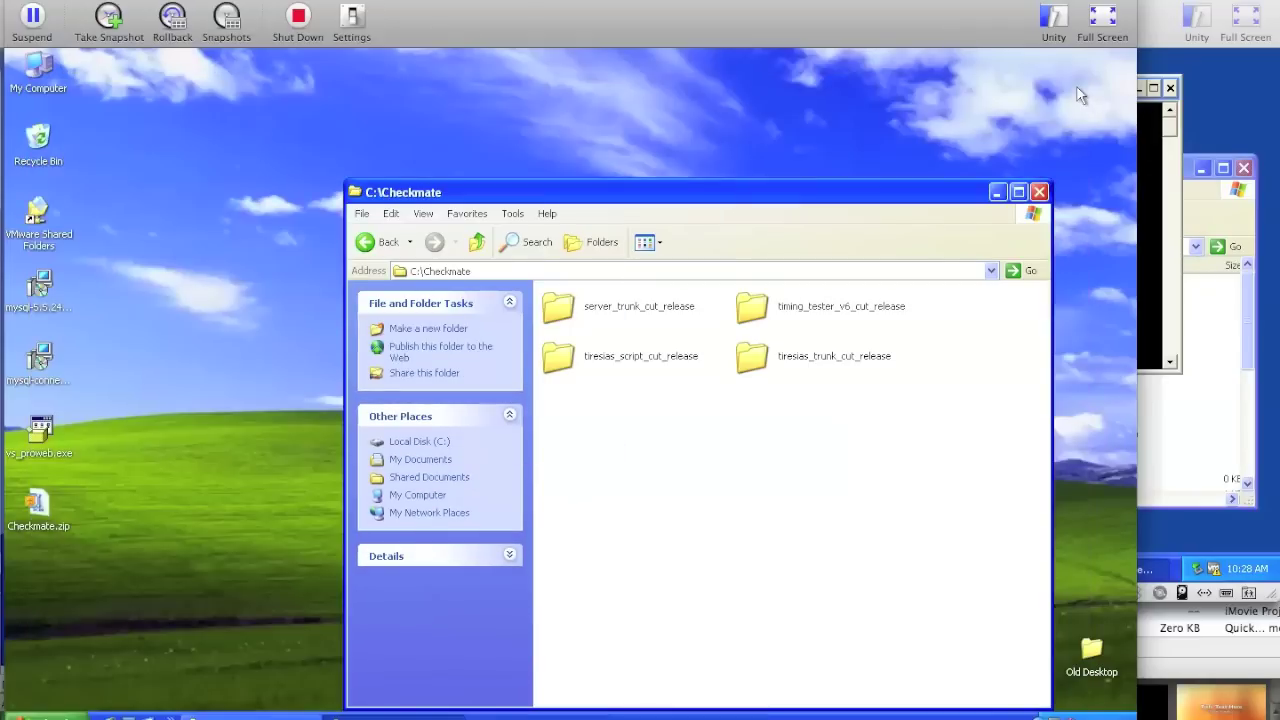
- In server_trunk_cut_release\Server, duplicate example_config.txt and read the copy
double_click(566, 312)
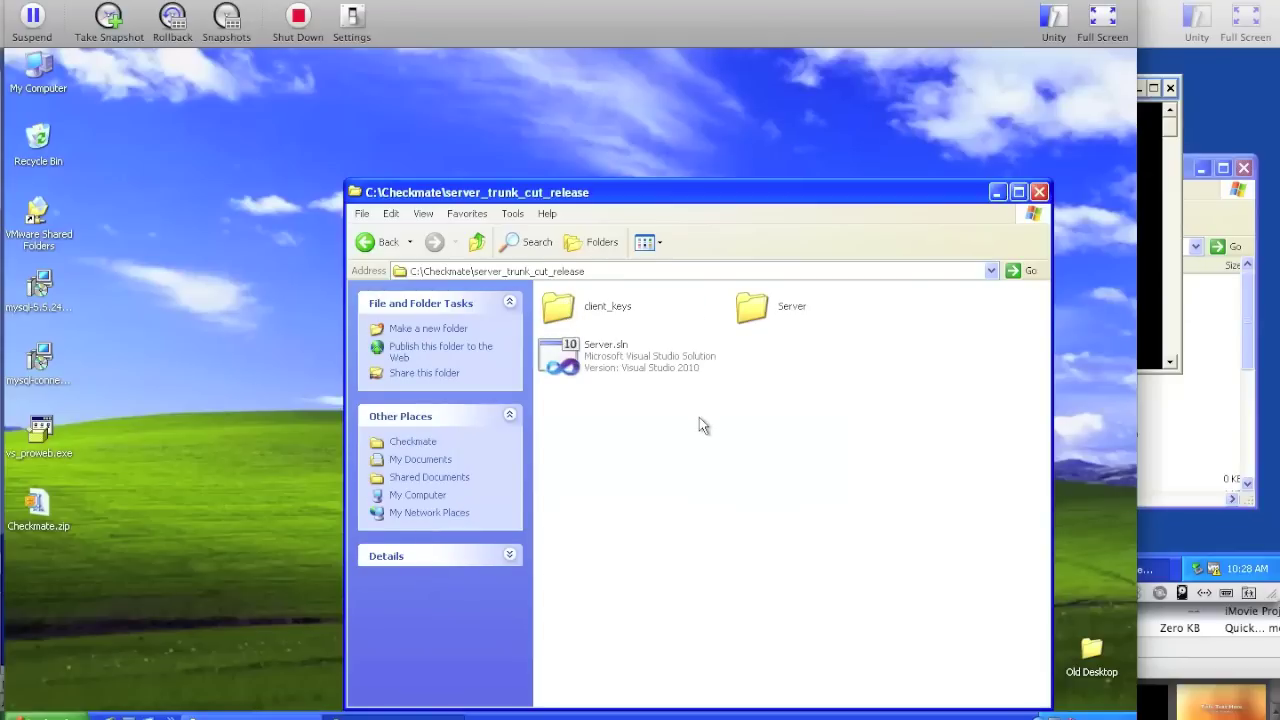
double_click(758, 313)
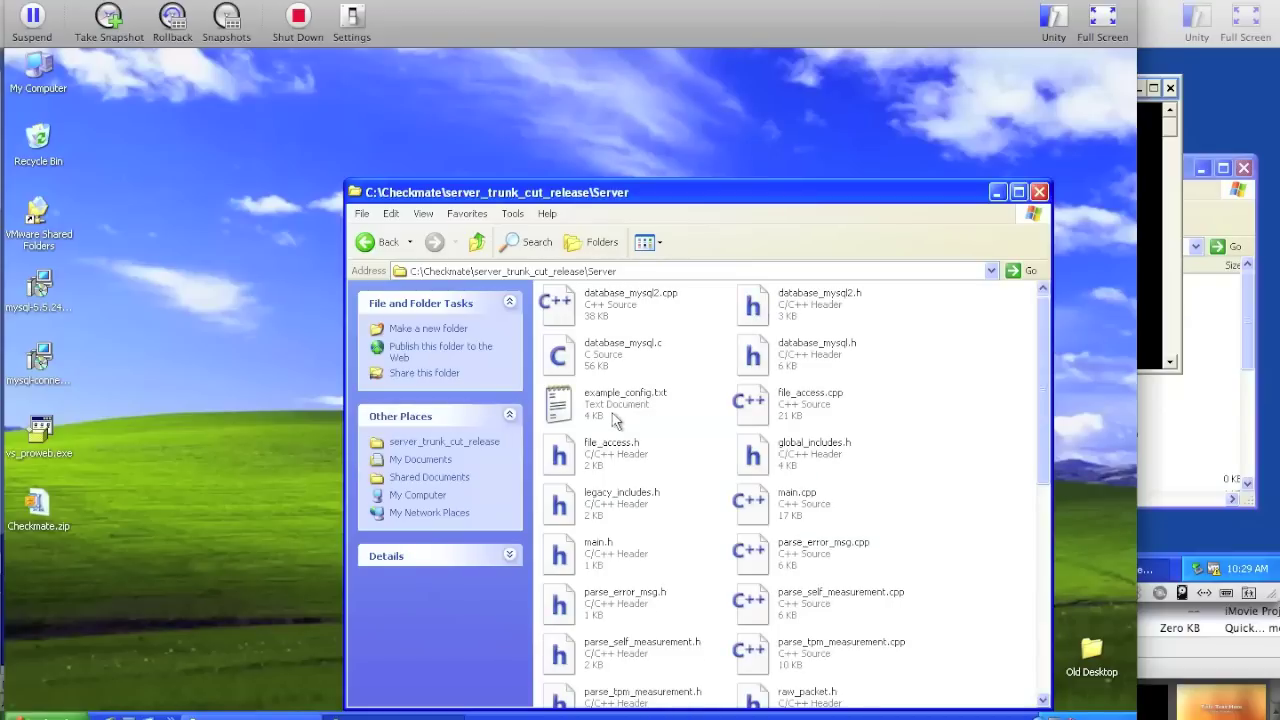
left_click(595, 404)
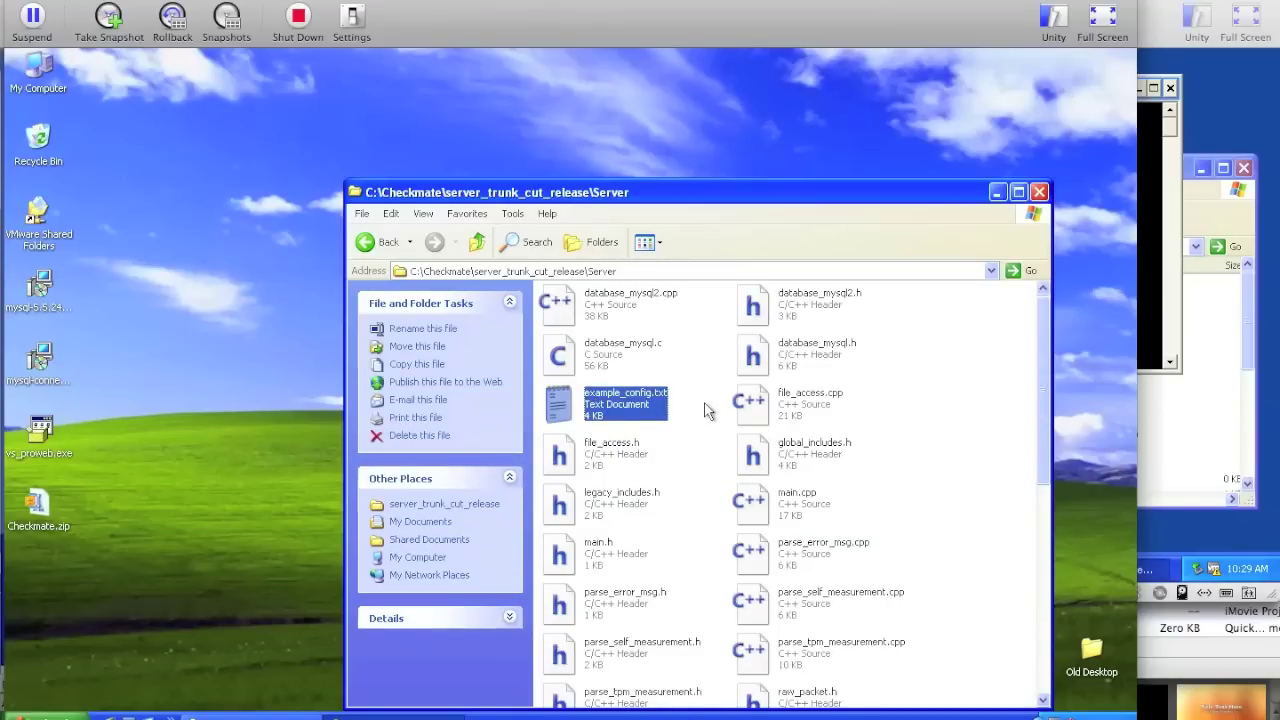
key("ctrl+v")
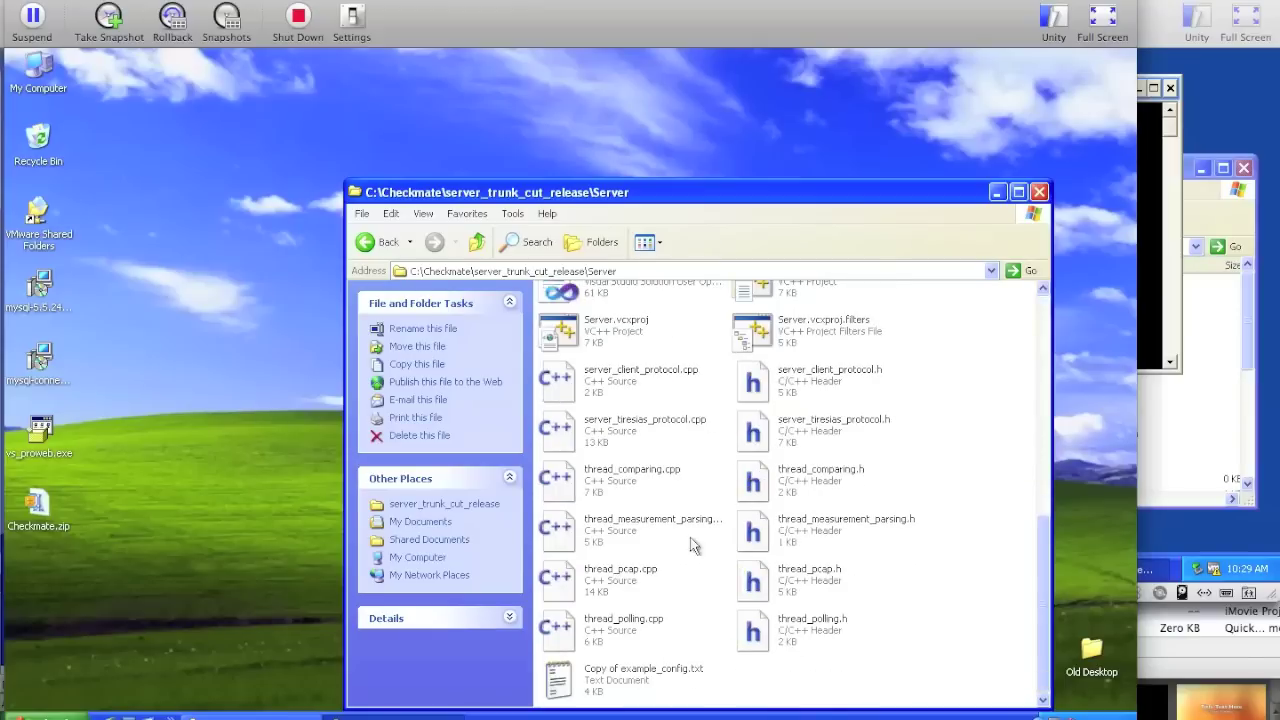
double_click(660, 680)
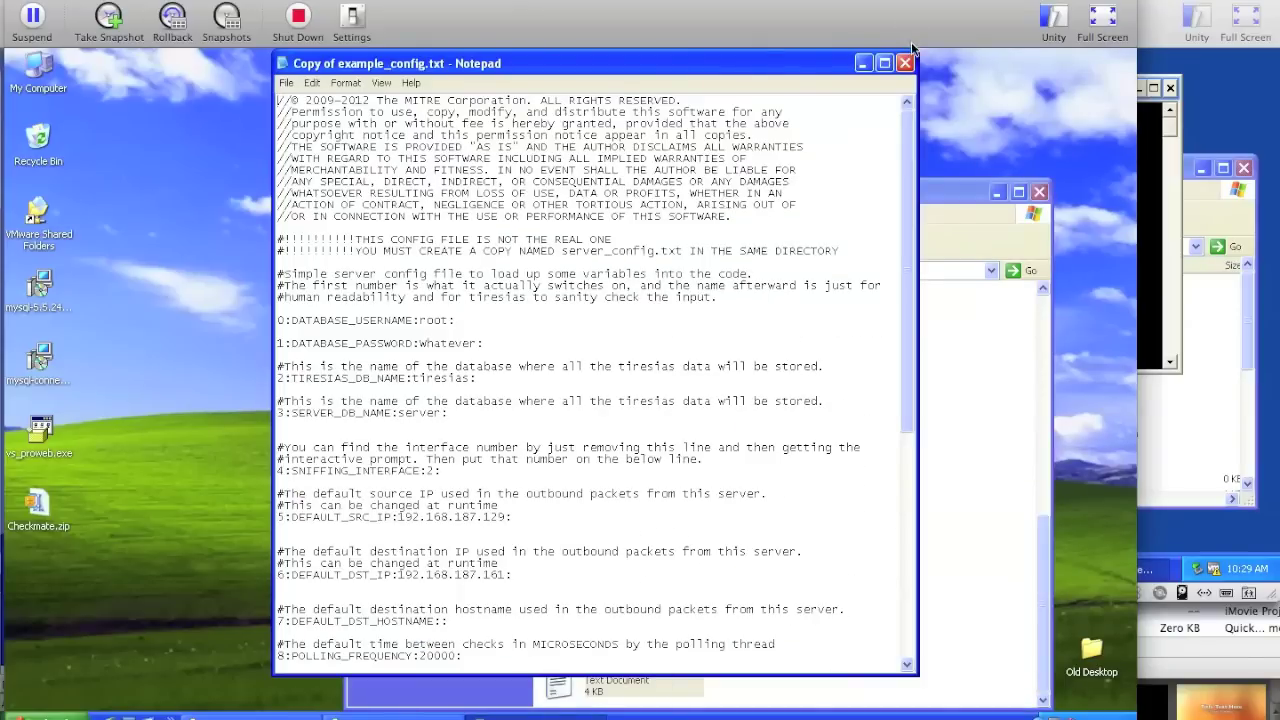
left_click(905, 63)
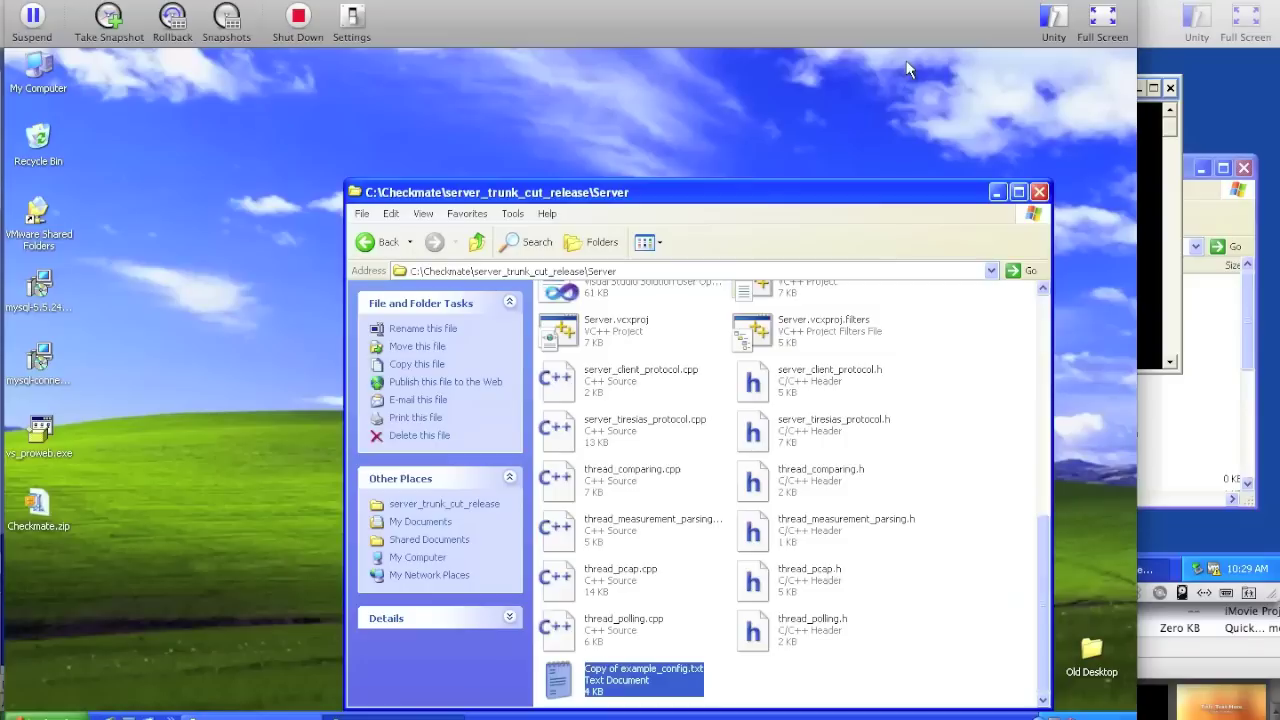
- Rename the copy to server_config.txt and return to C:\Checkmate
left_click(650, 676)
key("Home")
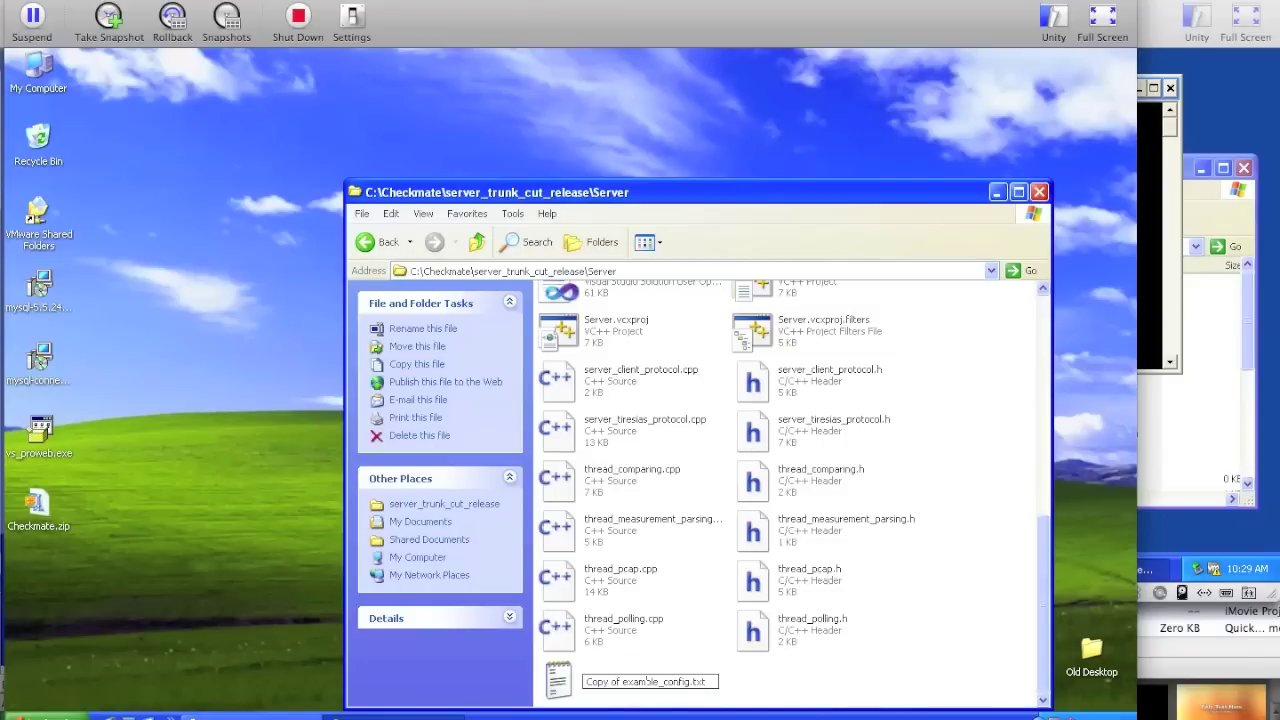
key("shift+Right")
key("shift+Right")
key("shift+Right")
key("shift+Right")
key("shift+Right")
key("shift+Right")
key("shift+Right")
key("shift+Right")
key("shift+Right")
key("shift+Right")
key("shift+Right")
key("shift+Right")
key("shift+Right")
key("shift+Right")
key("shift+Right")
type("server")
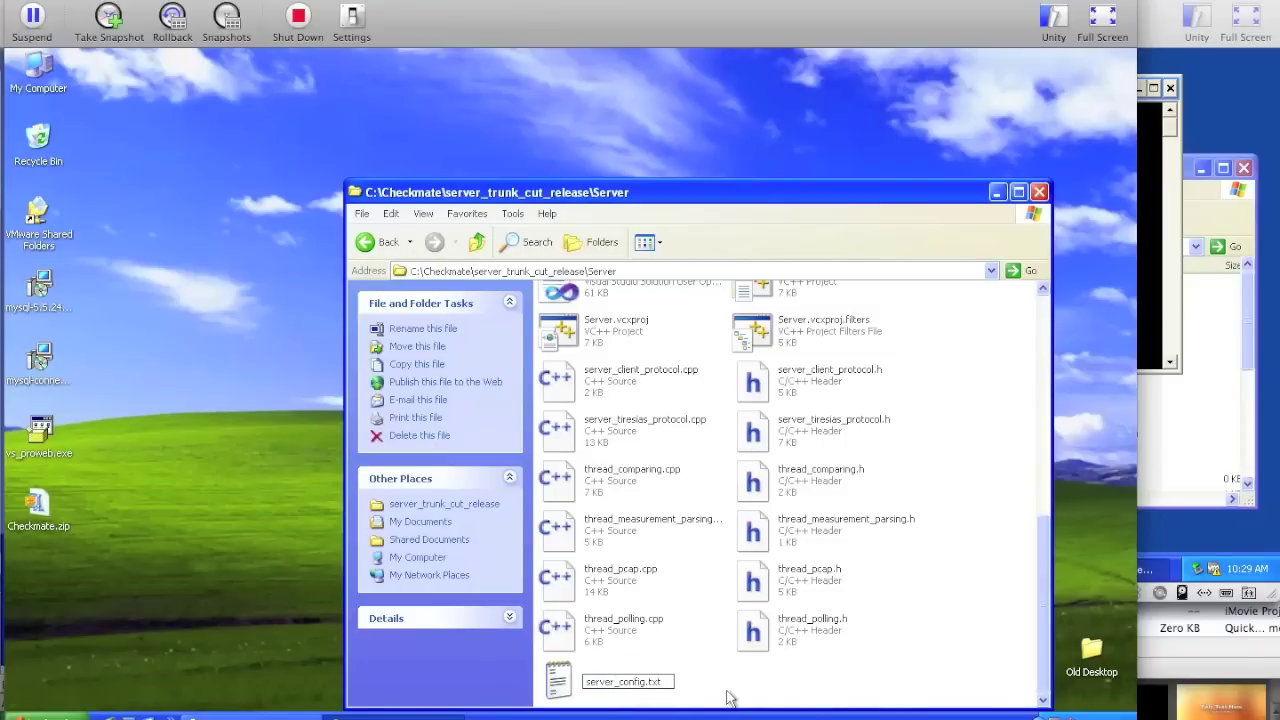
left_click(729, 695)
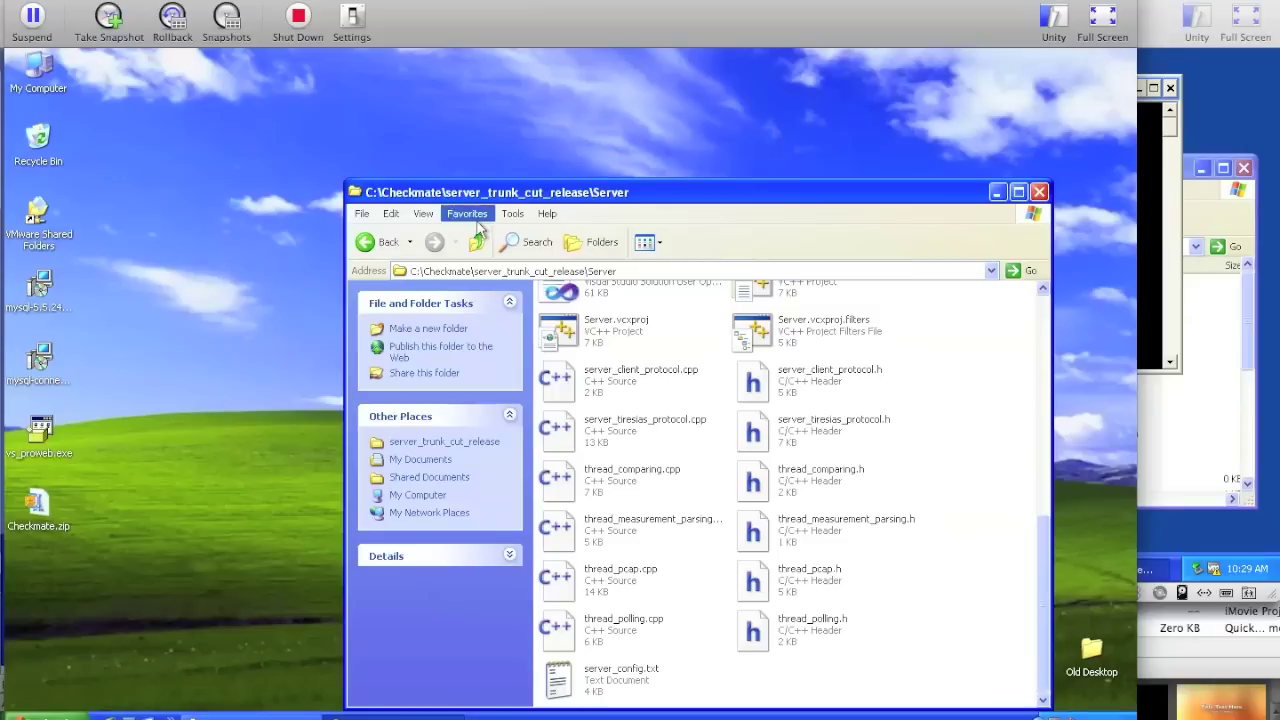
left_click(478, 245)
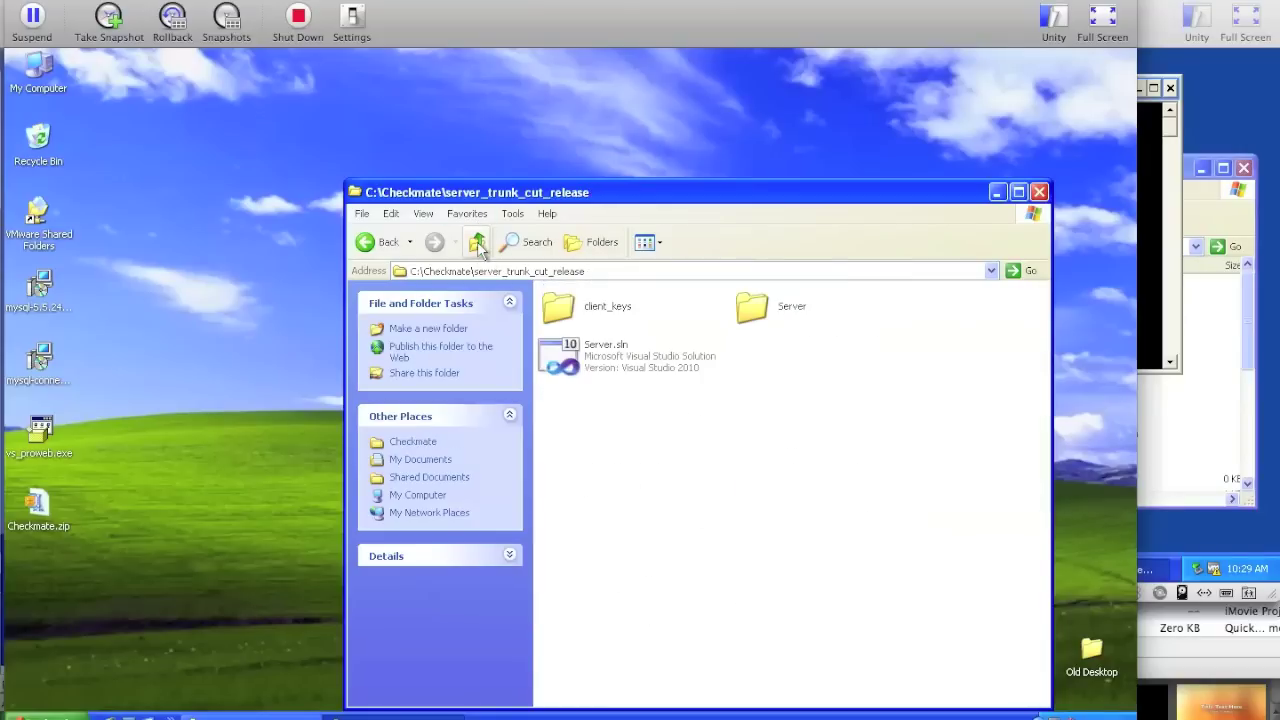
left_click(478, 246)
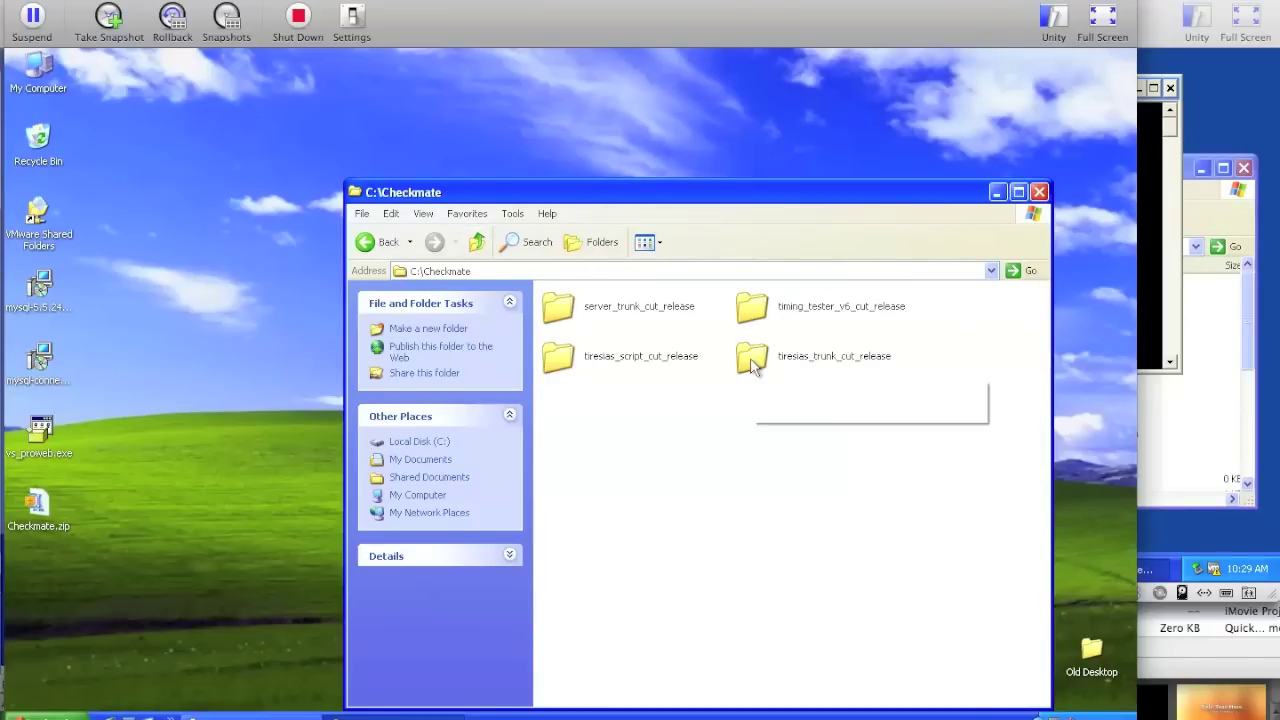
- In tiresias_trunk_cut_release\tiresias, duplicate example_config.txt
mouse_move(771, 371)
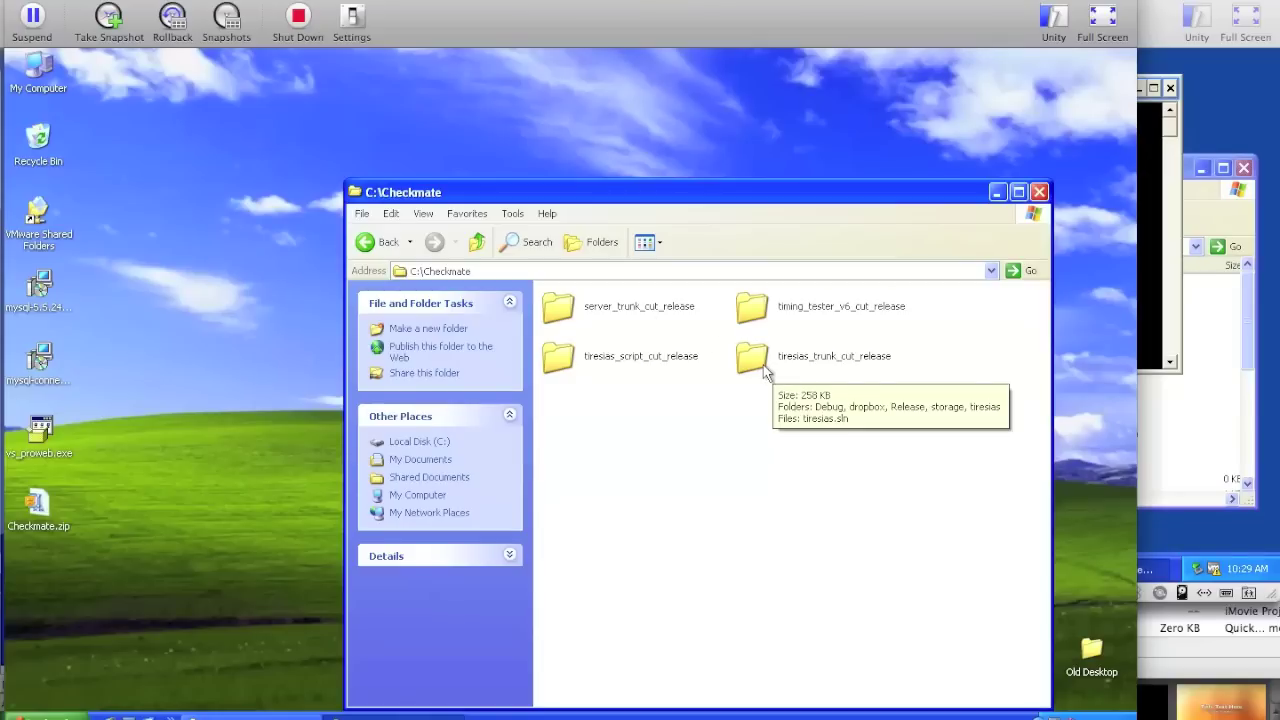
double_click(764, 371)
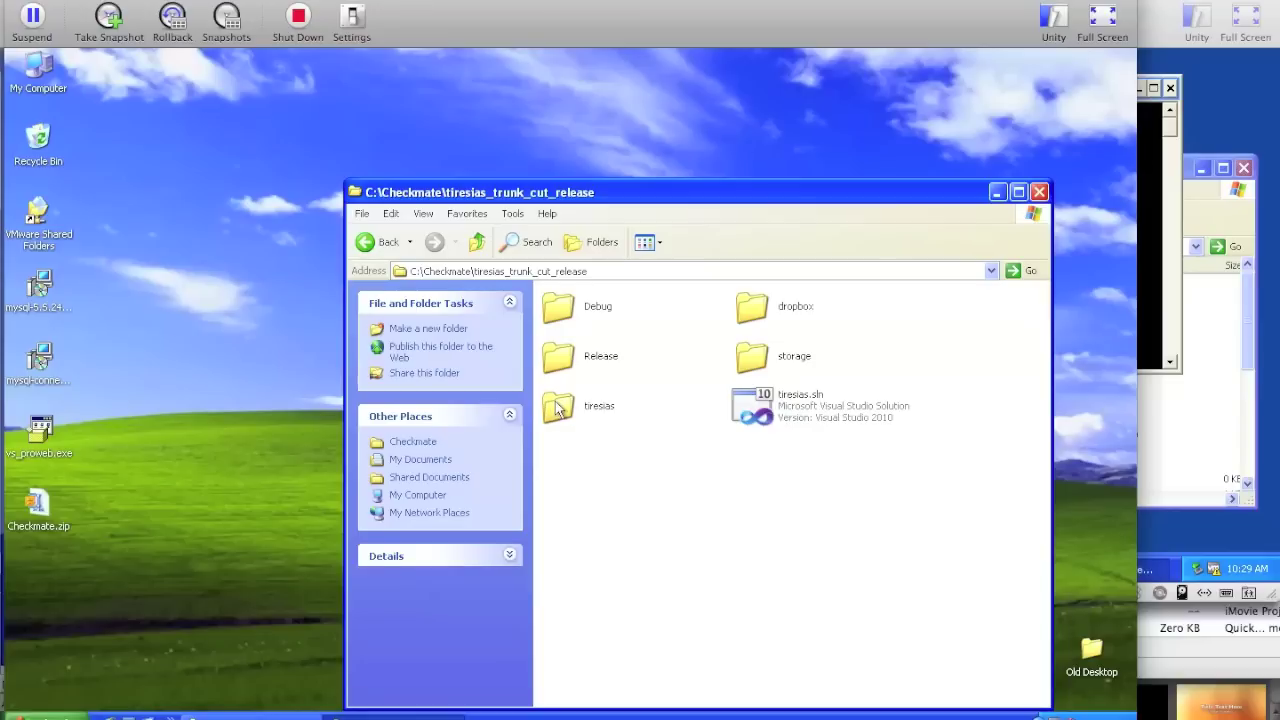
double_click(556, 406)
left_click(819, 415)
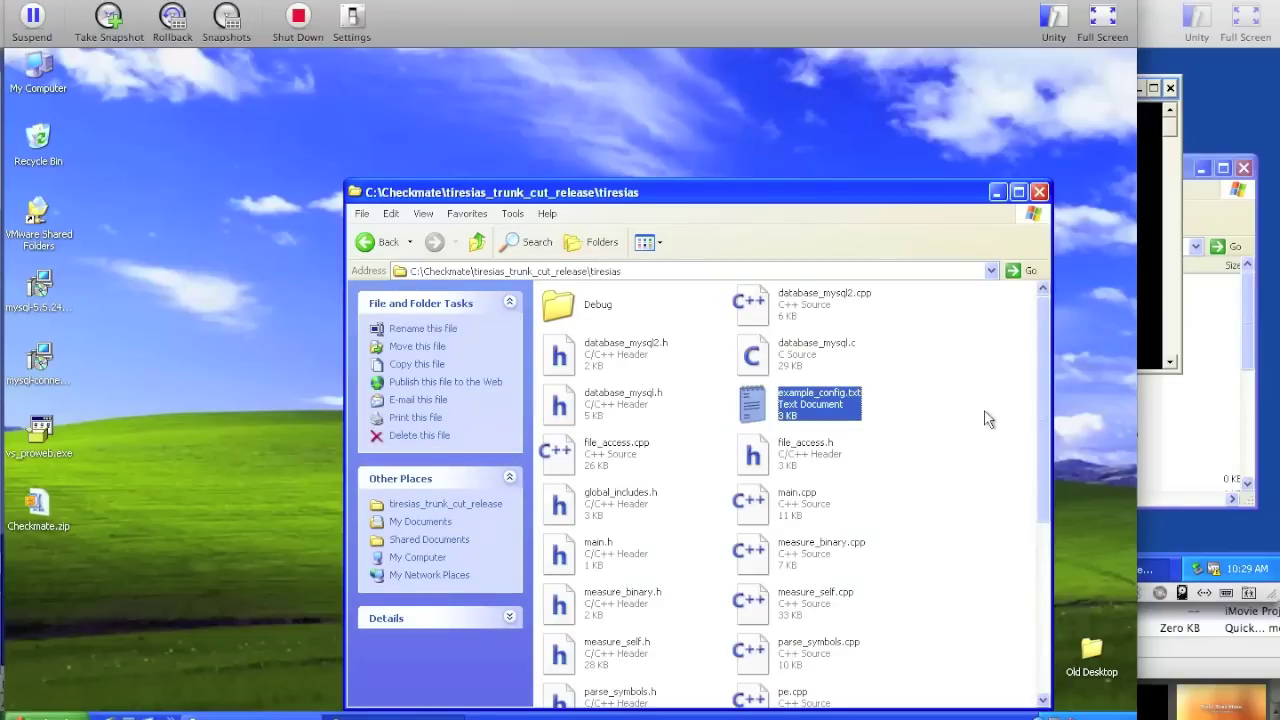
scroll(986, 420, "down", 3)
- Rename the copy to tiresias_config.txt and open a new My Computer window
left_click(634, 678)
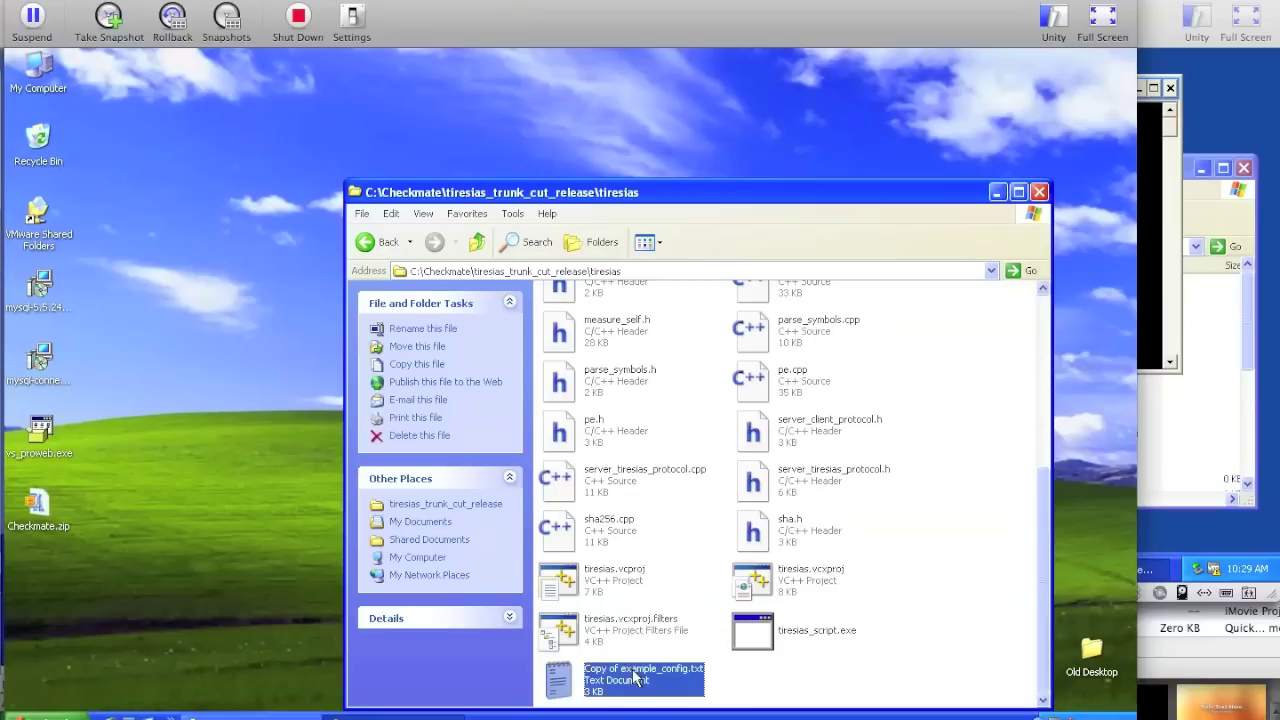
left_click(645, 680)
key("Home")
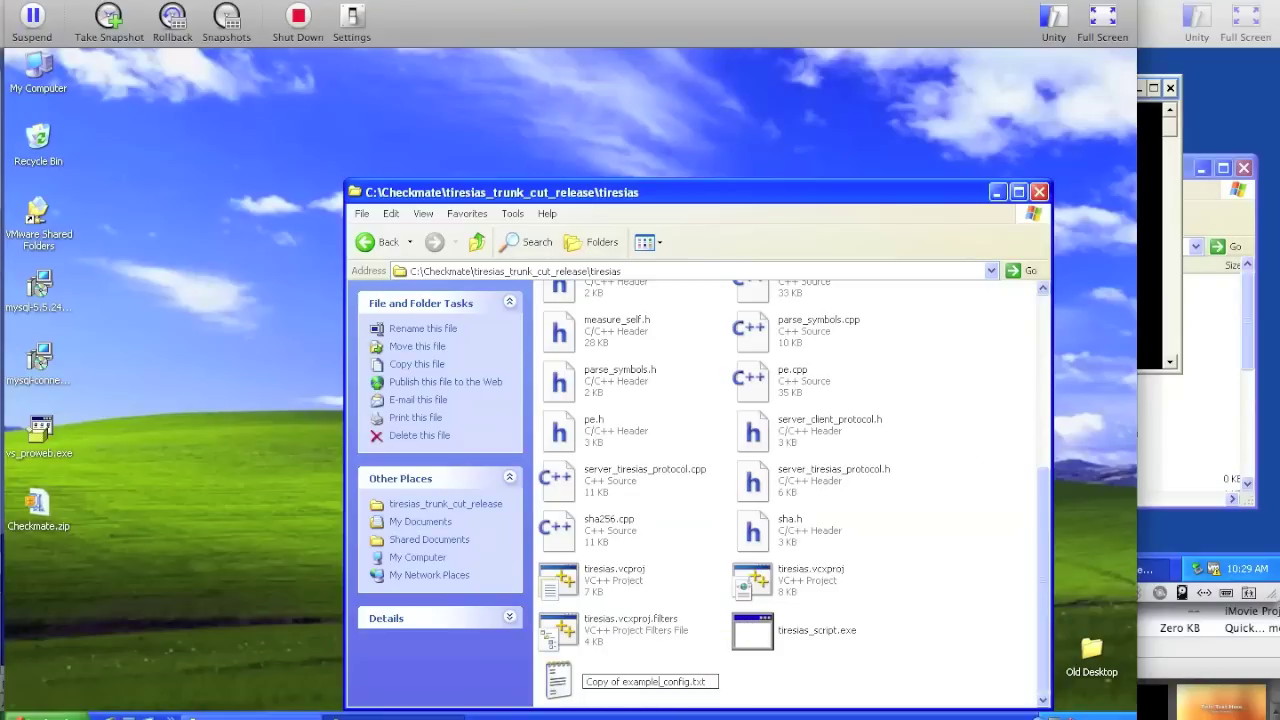
key("shift+Right")
key("shift+Right")
key("shift+Right")
key("shift+Right")
key("shift+Right")
key("shift+Right")
key("shift+Right")
key("shift+Right")
key("shift+Right")
key("shift+Right")
key("shift+Right")
key("shift+Right")
key("shift+Right")
key("shift+Right")
key("shift+Right")
type("tiresias")
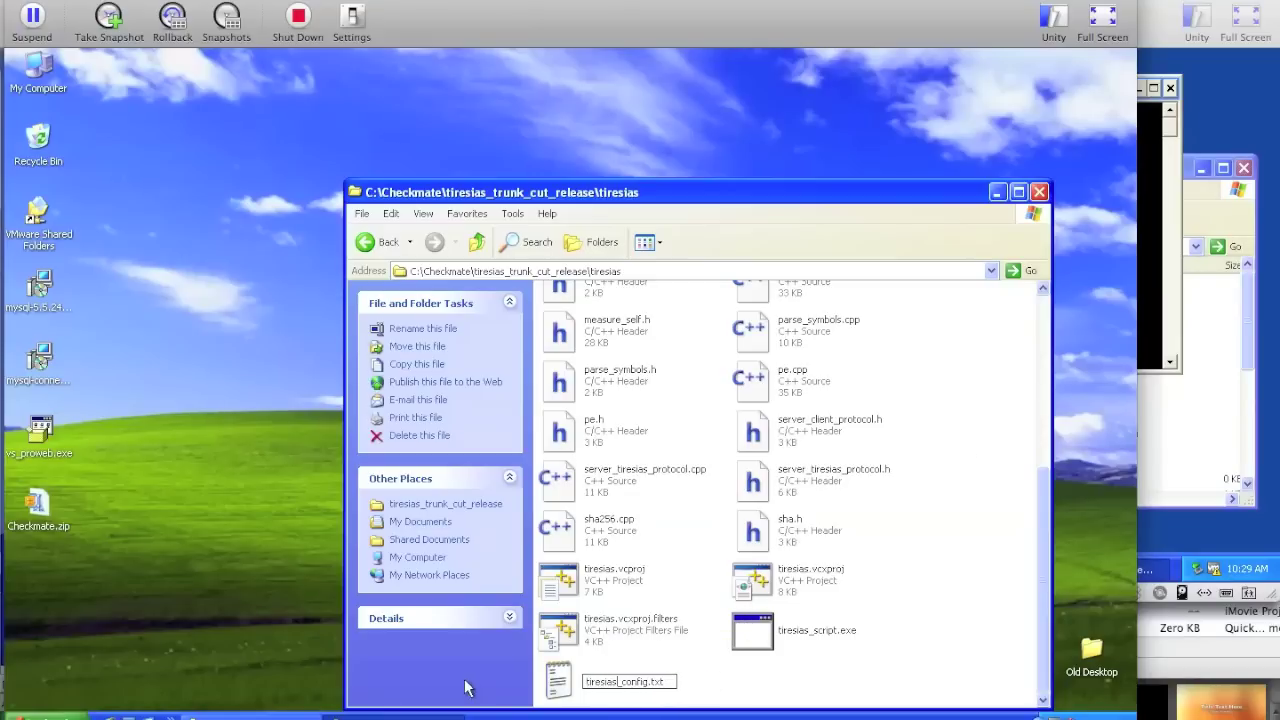
left_click(733, 705)
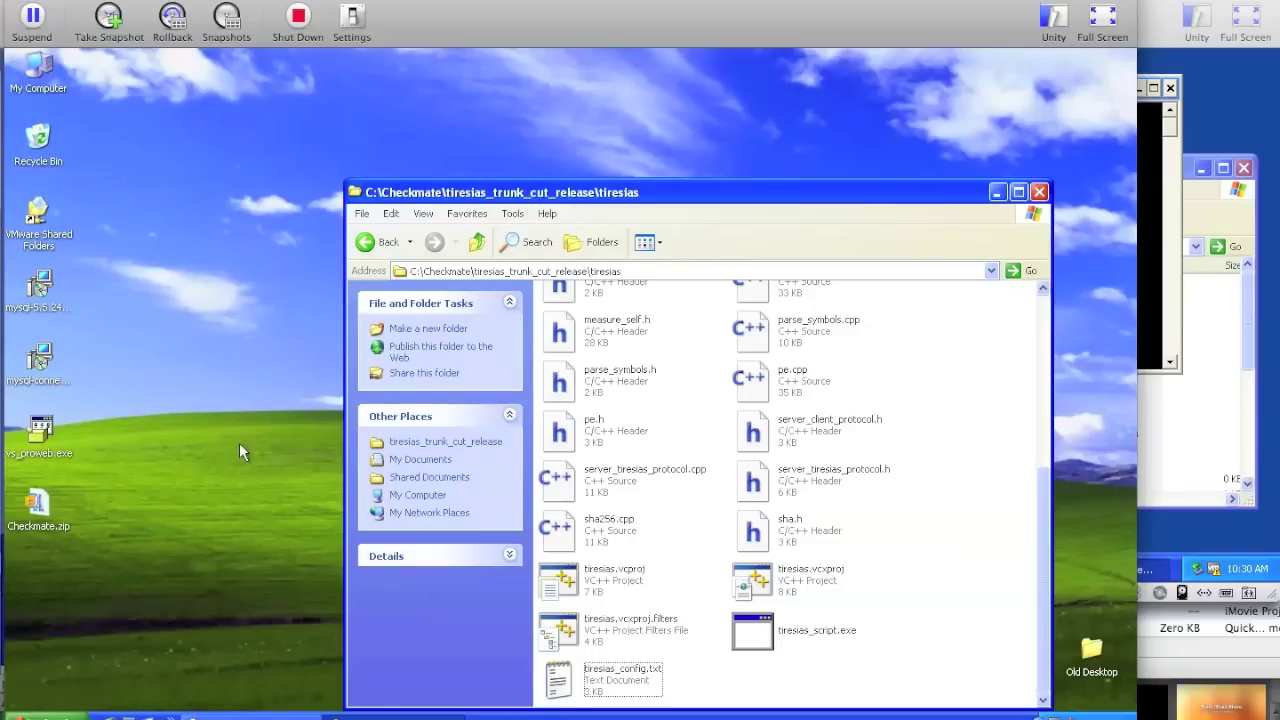
key("super+e")
- Start mapping a network drive to the folder \\192.168.187.161\C$
left_click(374, 148)
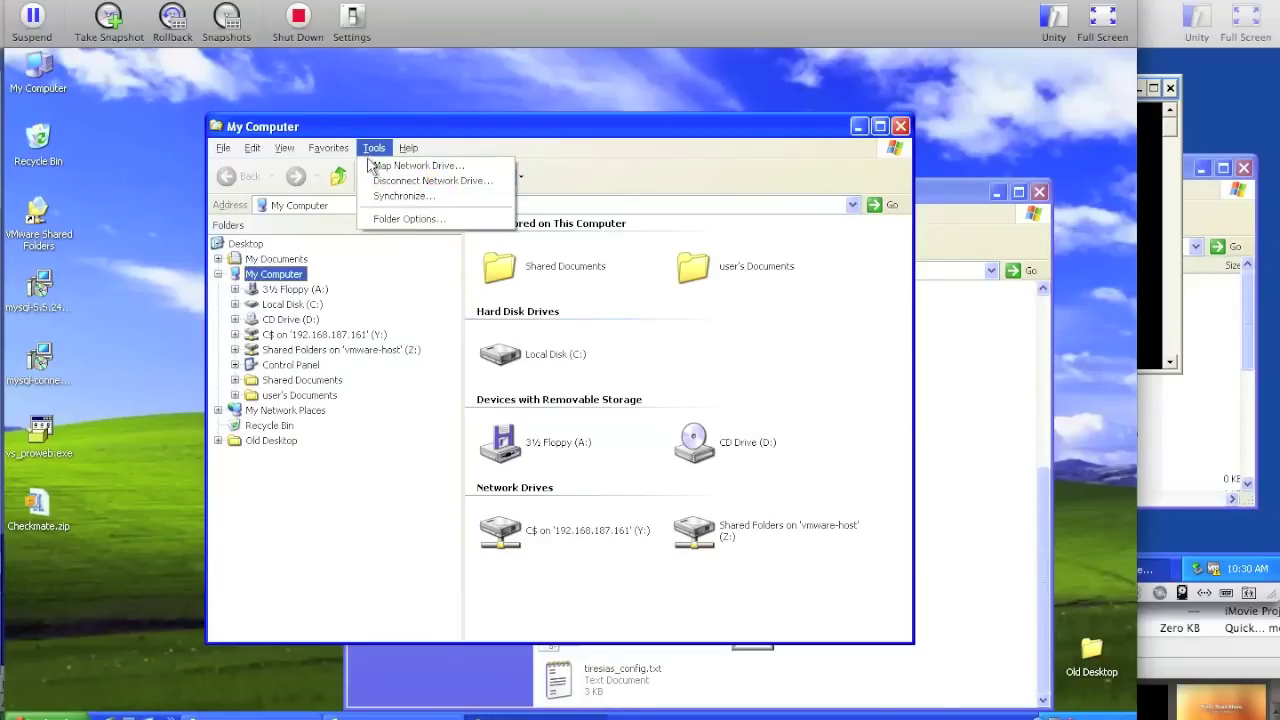
left_click(370, 167)
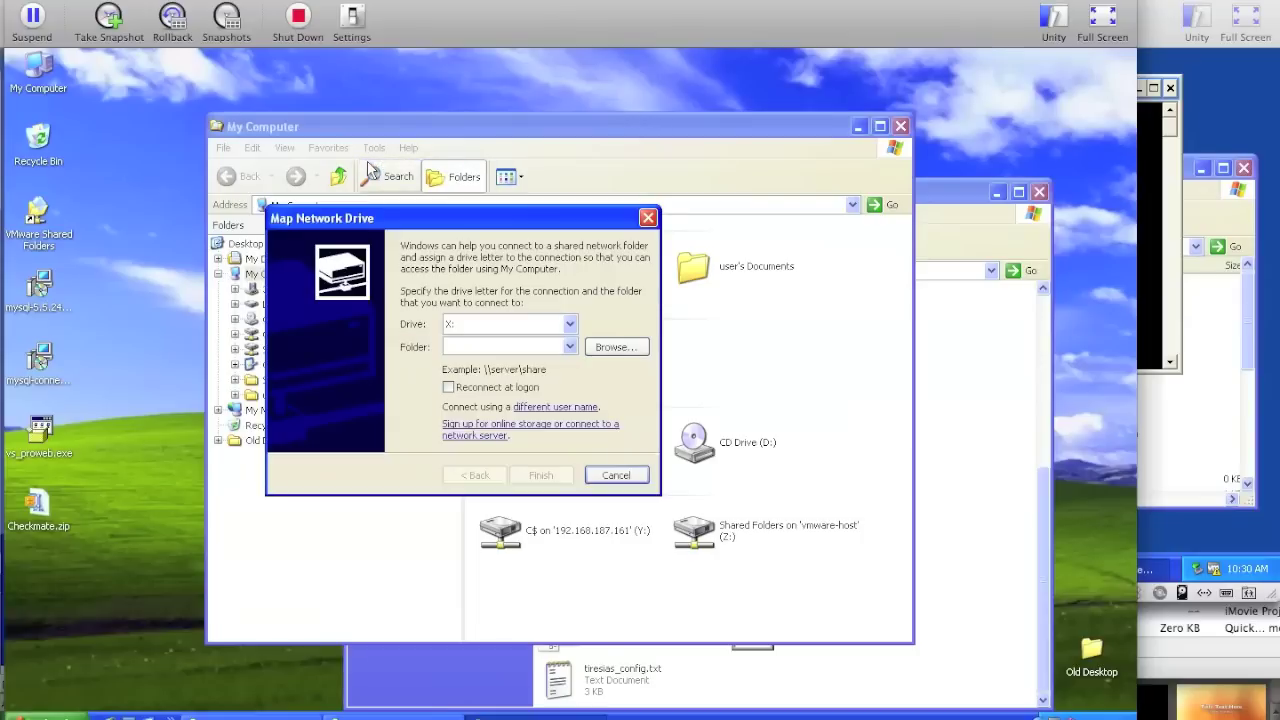
left_click(1156, 4)
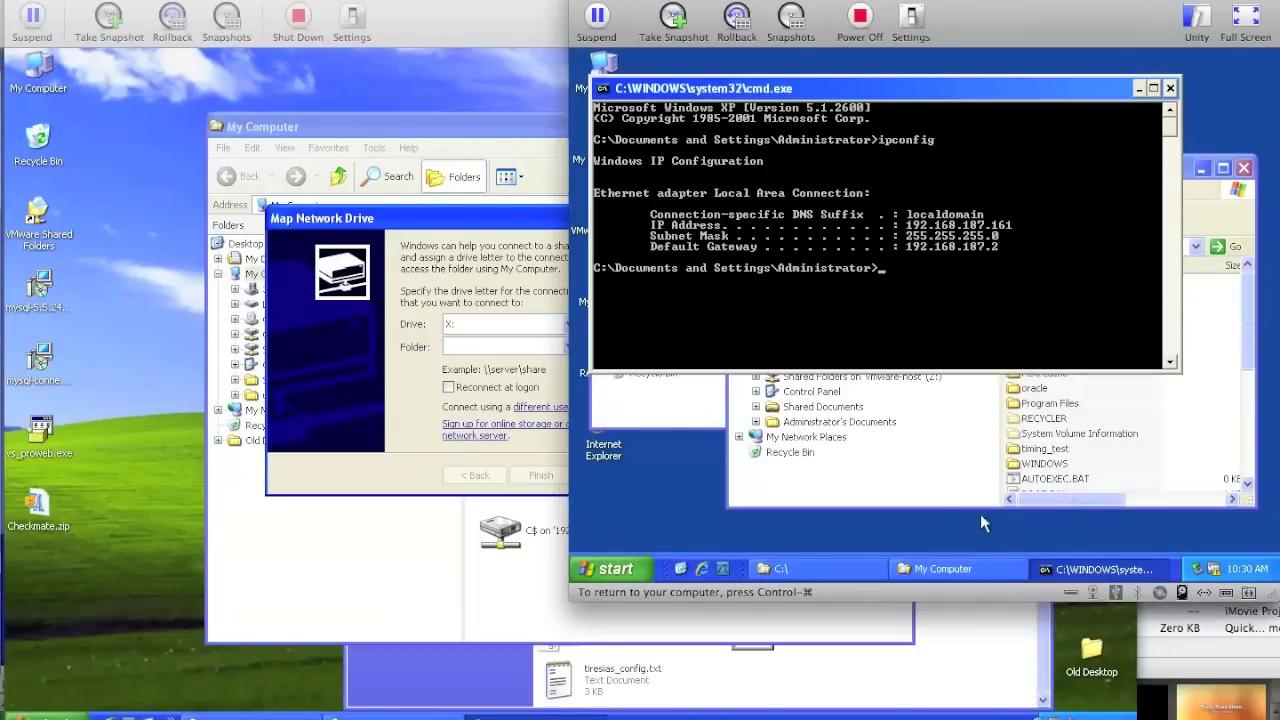
left_click(521, 219)
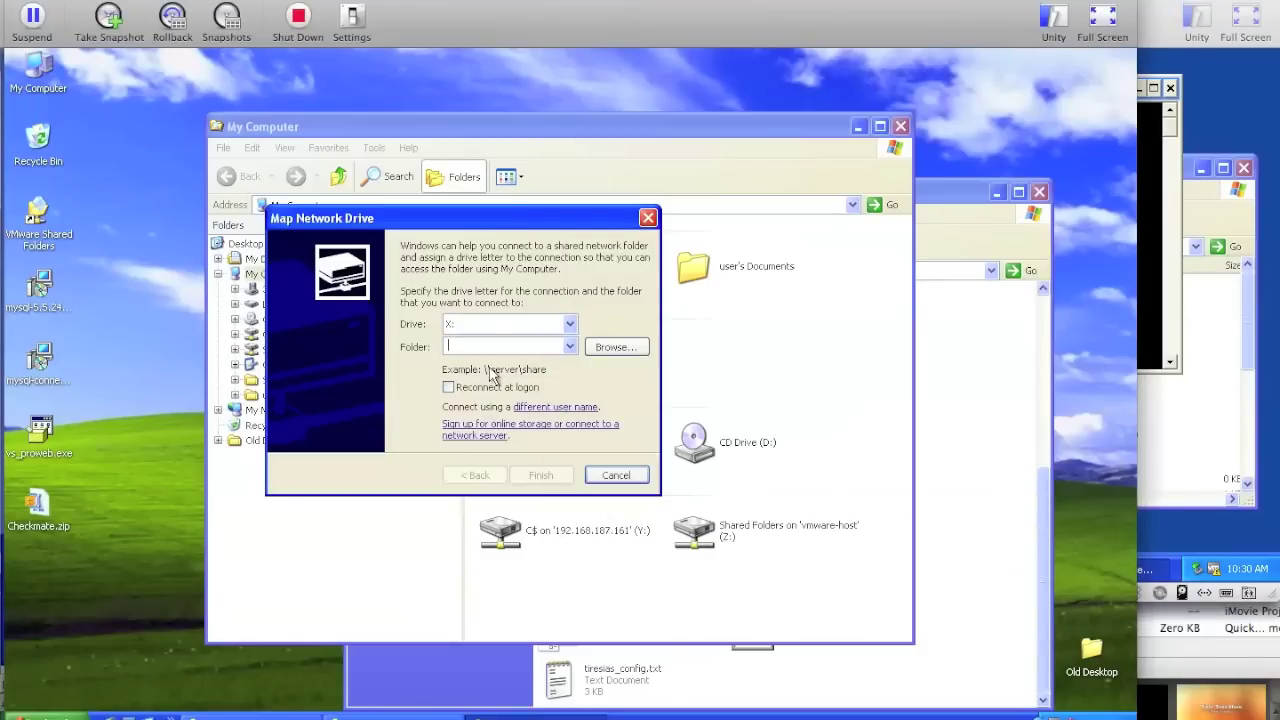
type("\\\\192.")
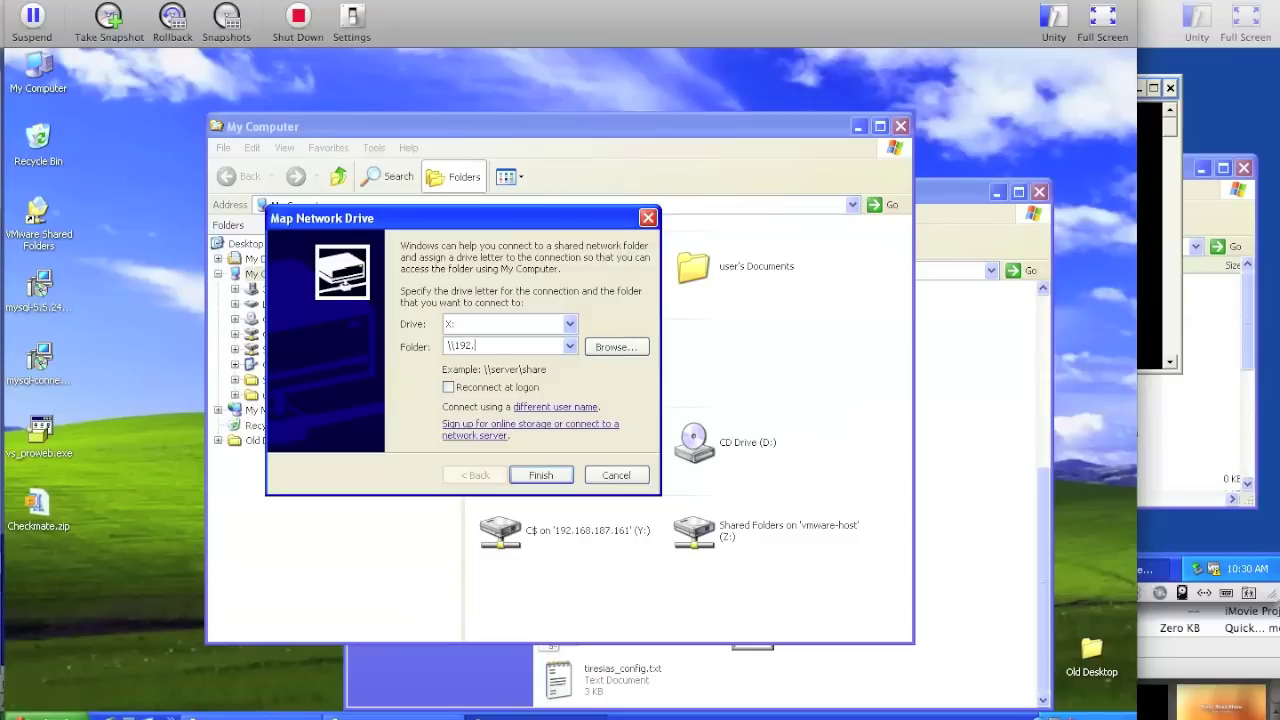
type("168.187.161\\C$")
- Connect as the Administrator user with the account password and finish mapping drive X:
left_click(553, 408)
type("Ad")
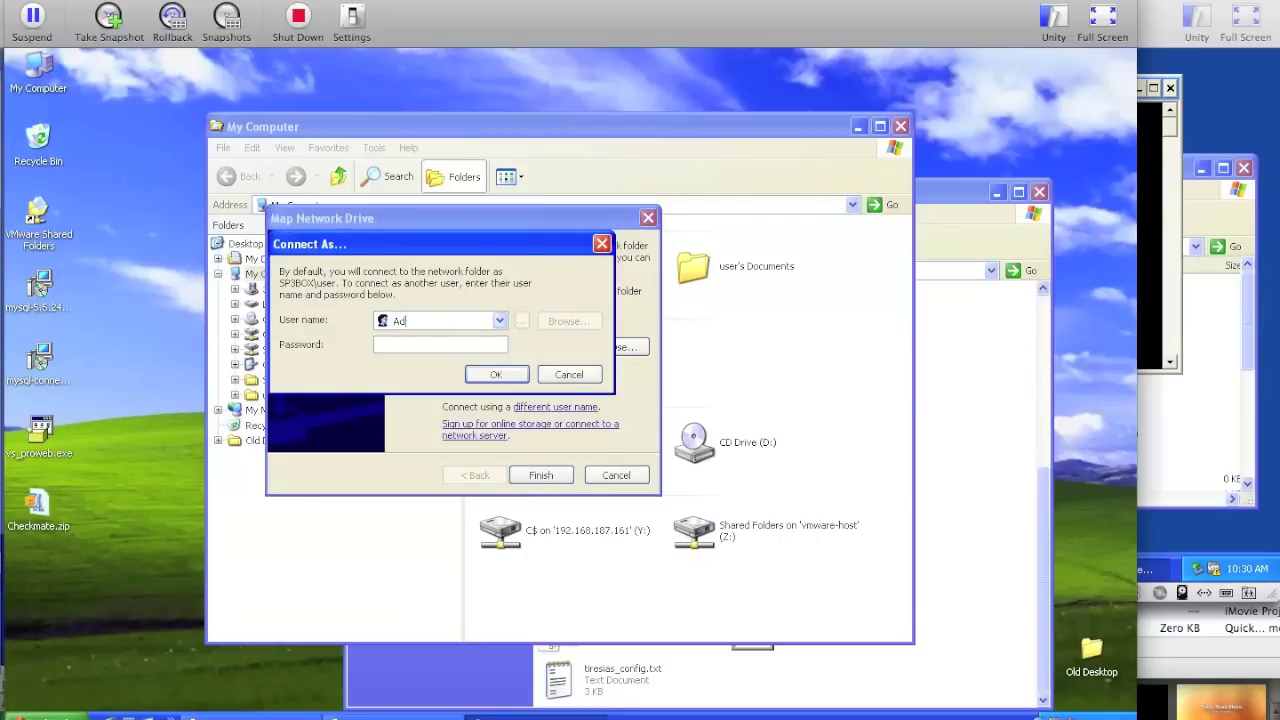
type("ministrator")
key("Tab")
type("password123")
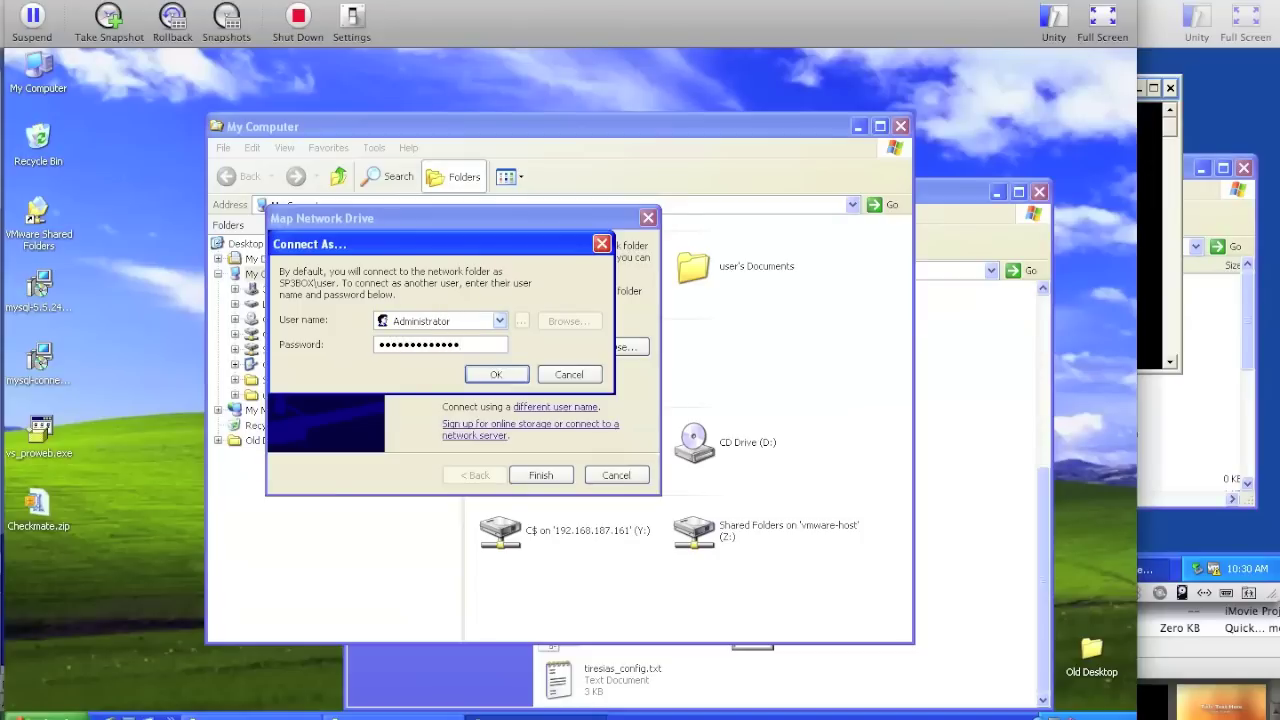
key("Return")
left_click(540, 475)
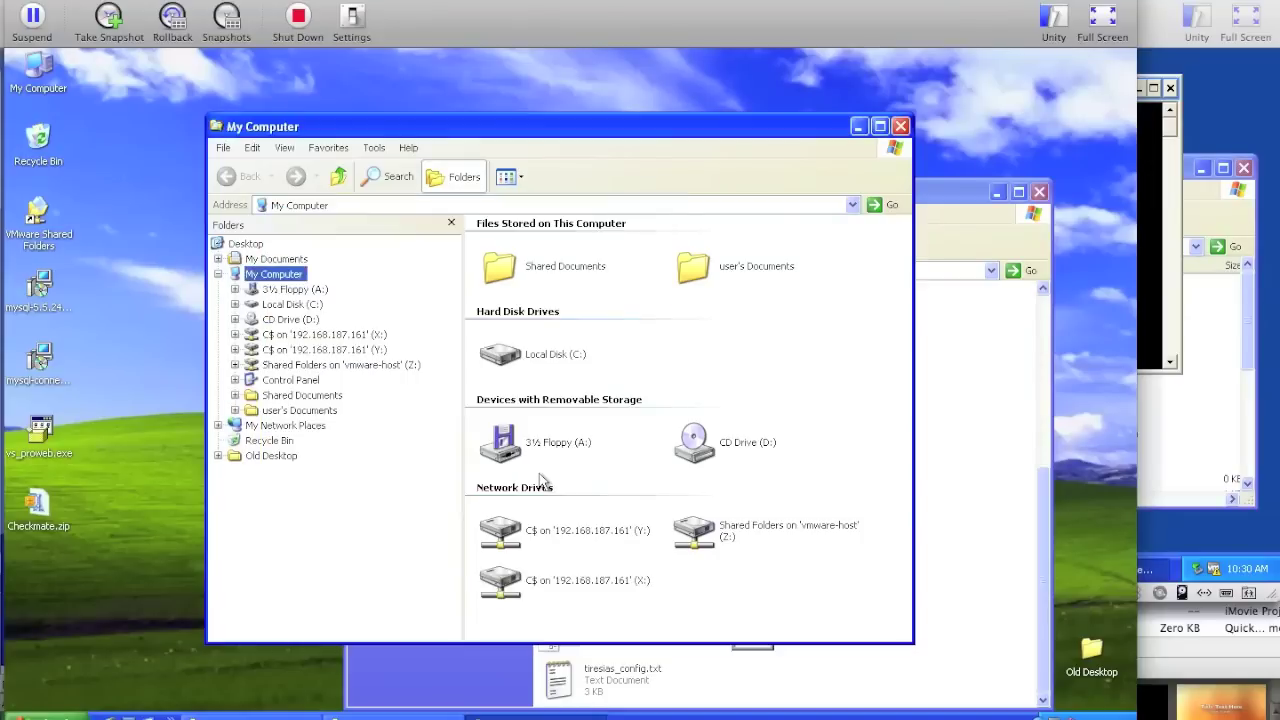
- Open mapped drive X: and its WINDOWS folder, listing it in Details view
double_click(572, 582)
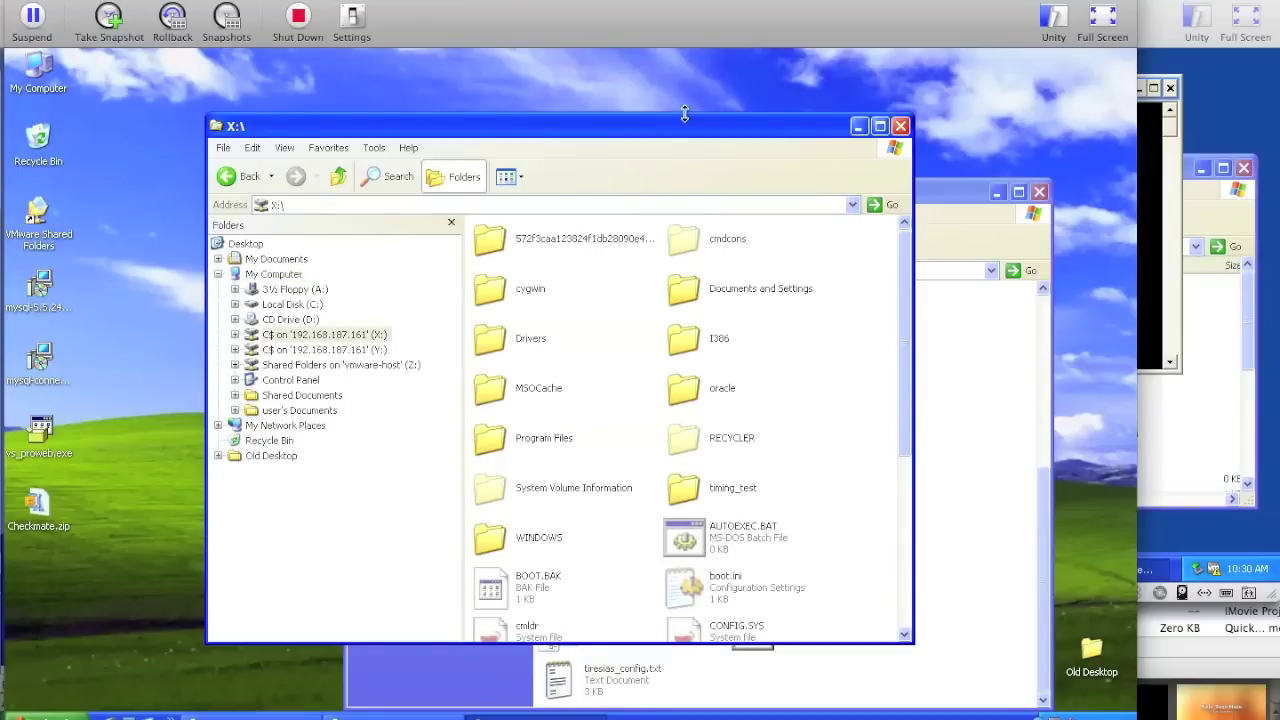
left_click_drag(657, 122, 545, 83)
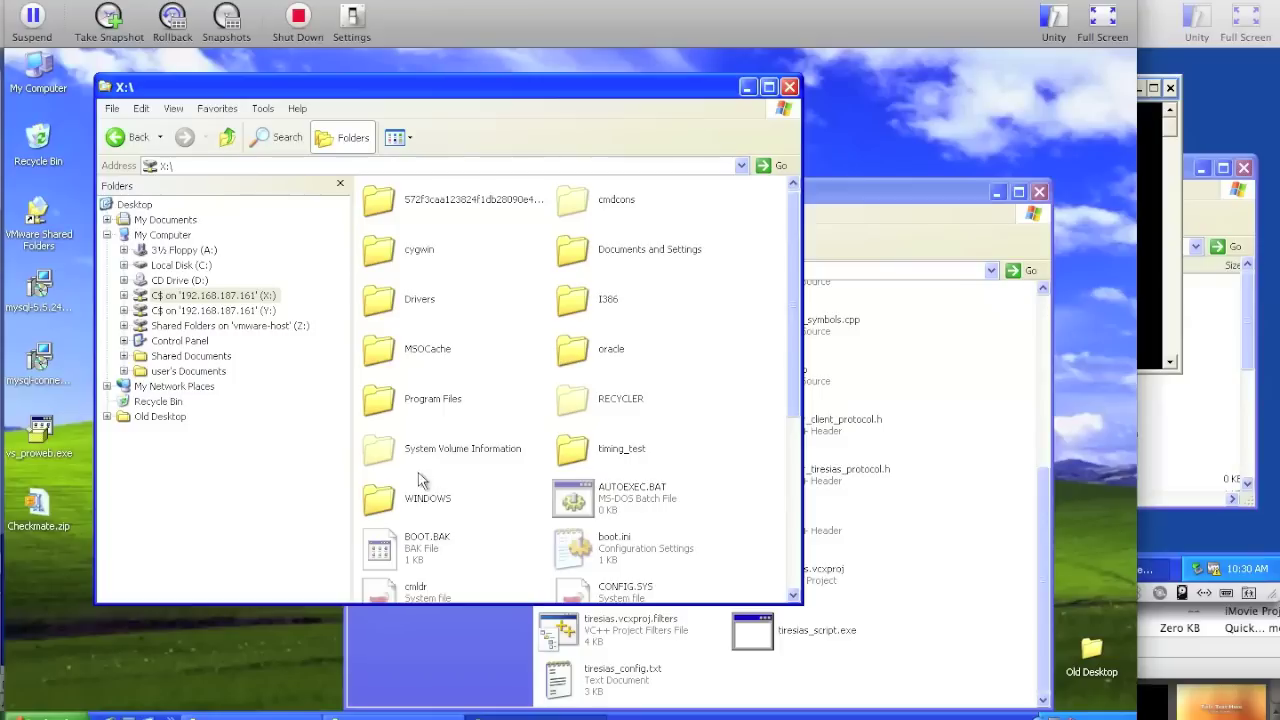
double_click(405, 505)
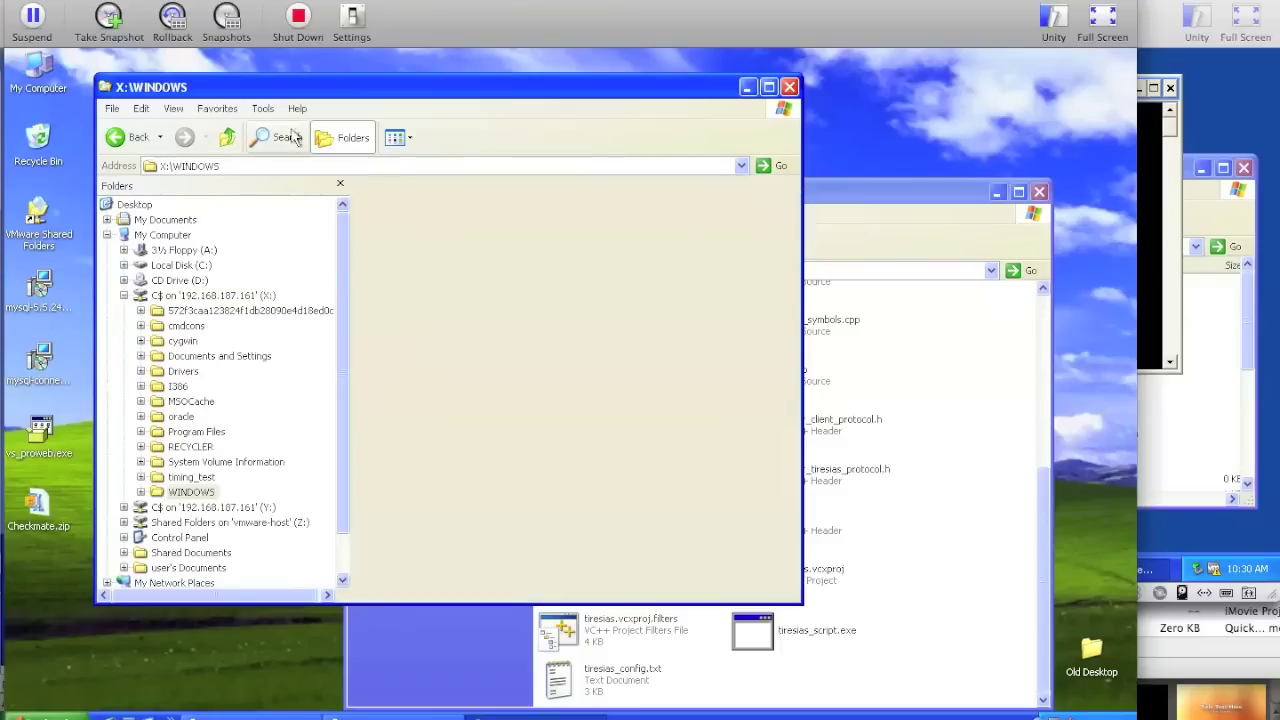
left_click(400, 140)
left_click(414, 226)
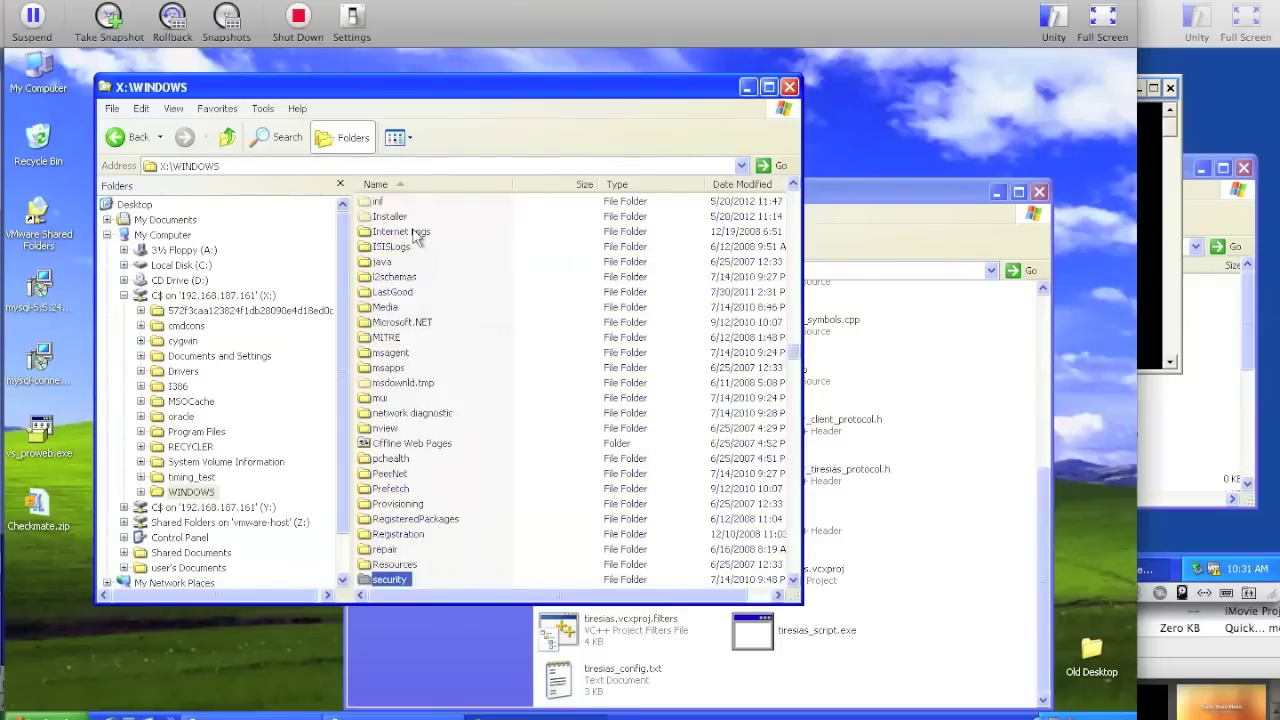
- Move to system32 and switch its listing to Details view
key("Down")
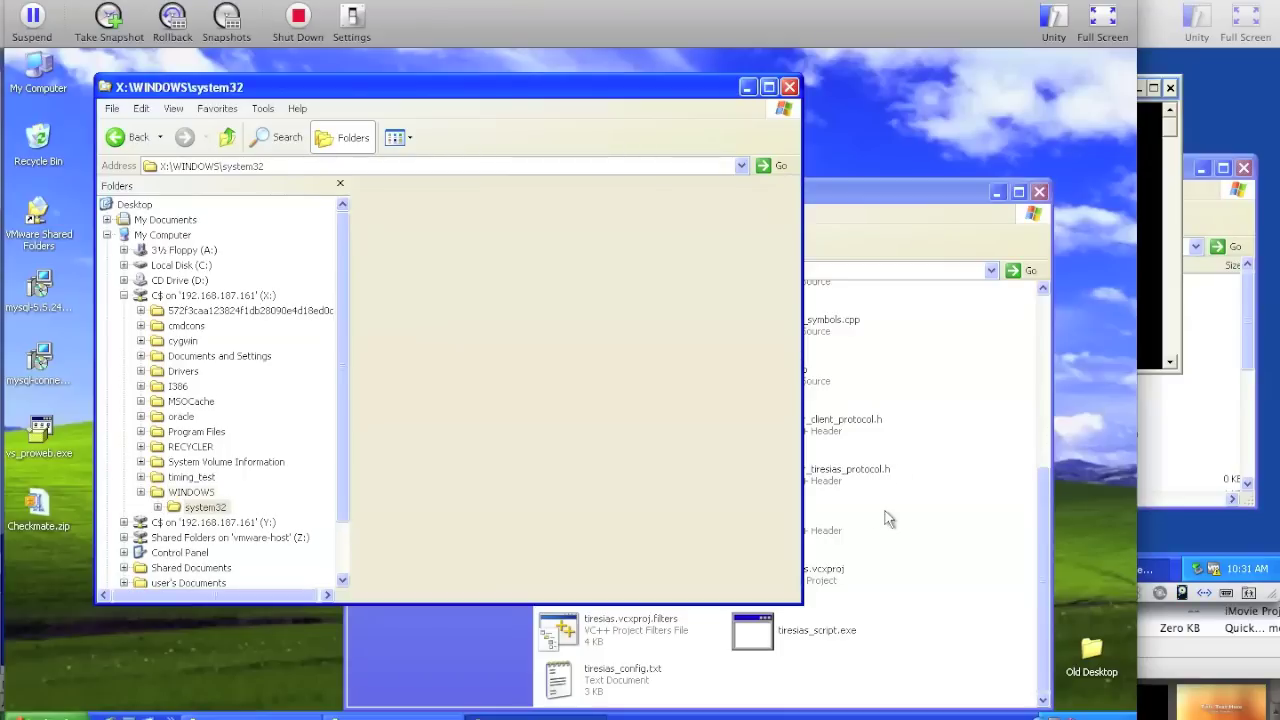
left_click(956, 404)
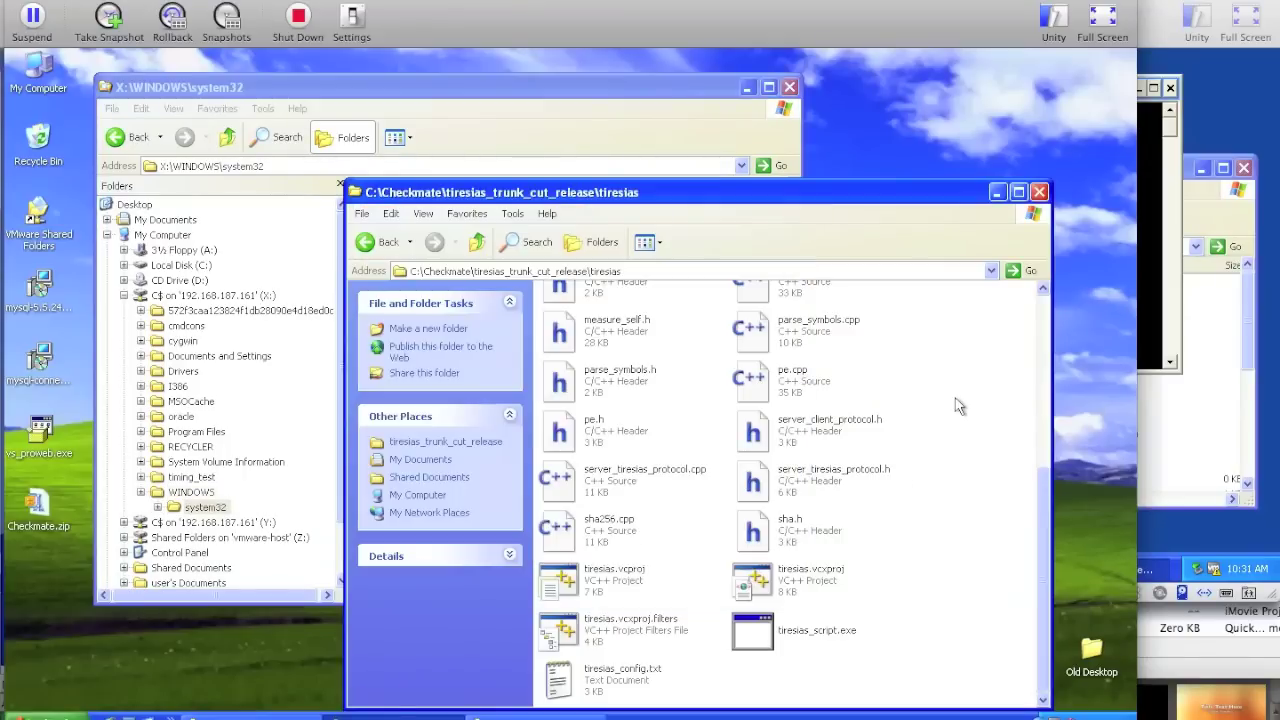
left_click(516, 88)
left_click(400, 137)
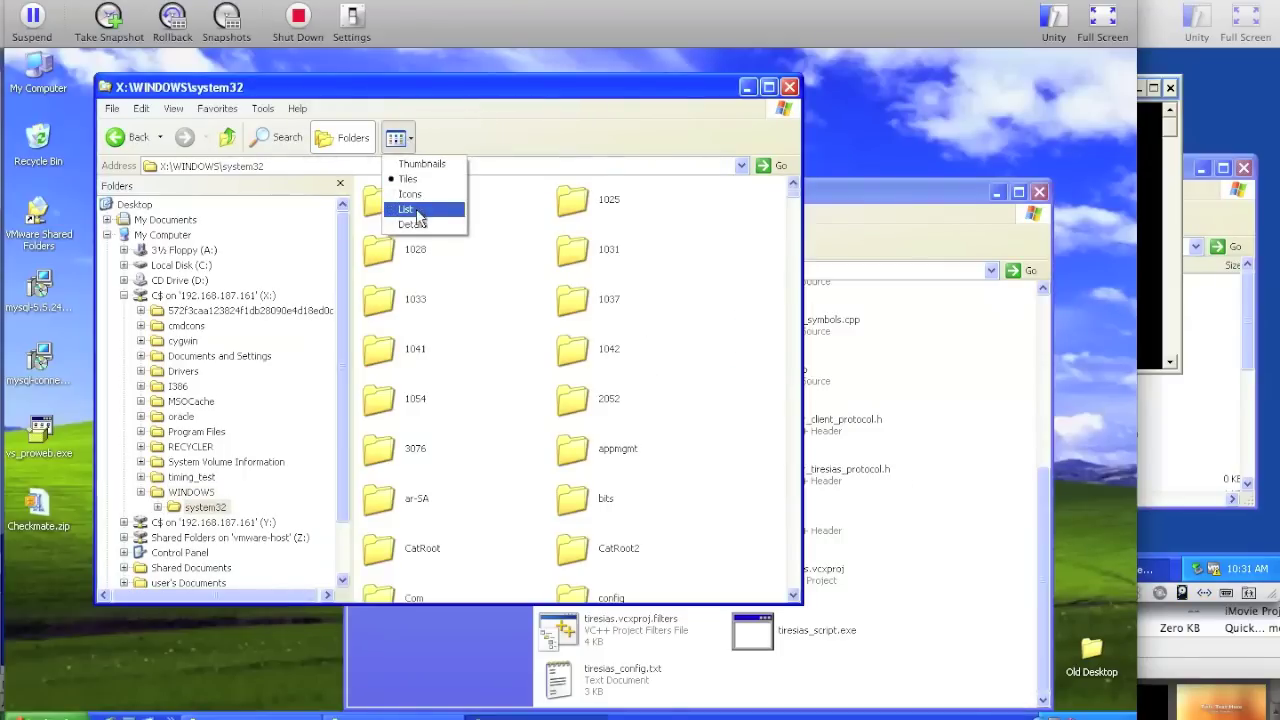
left_click(418, 226)
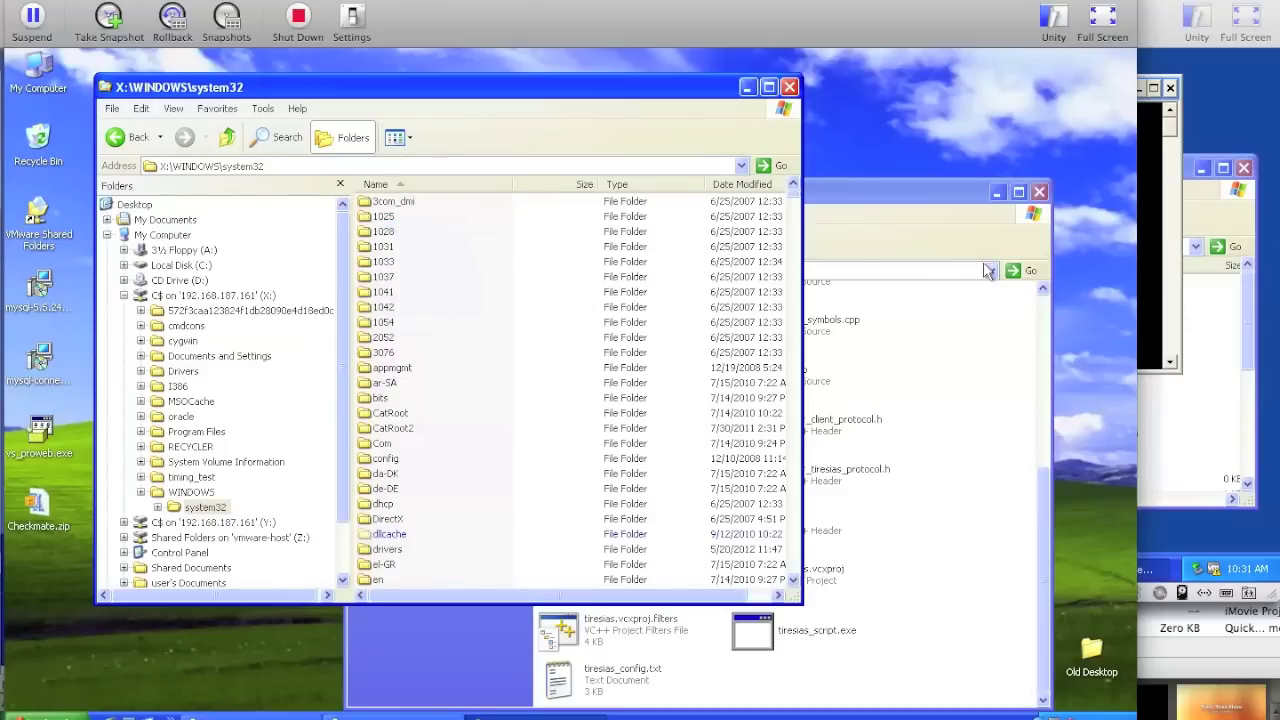
left_click(938, 270)
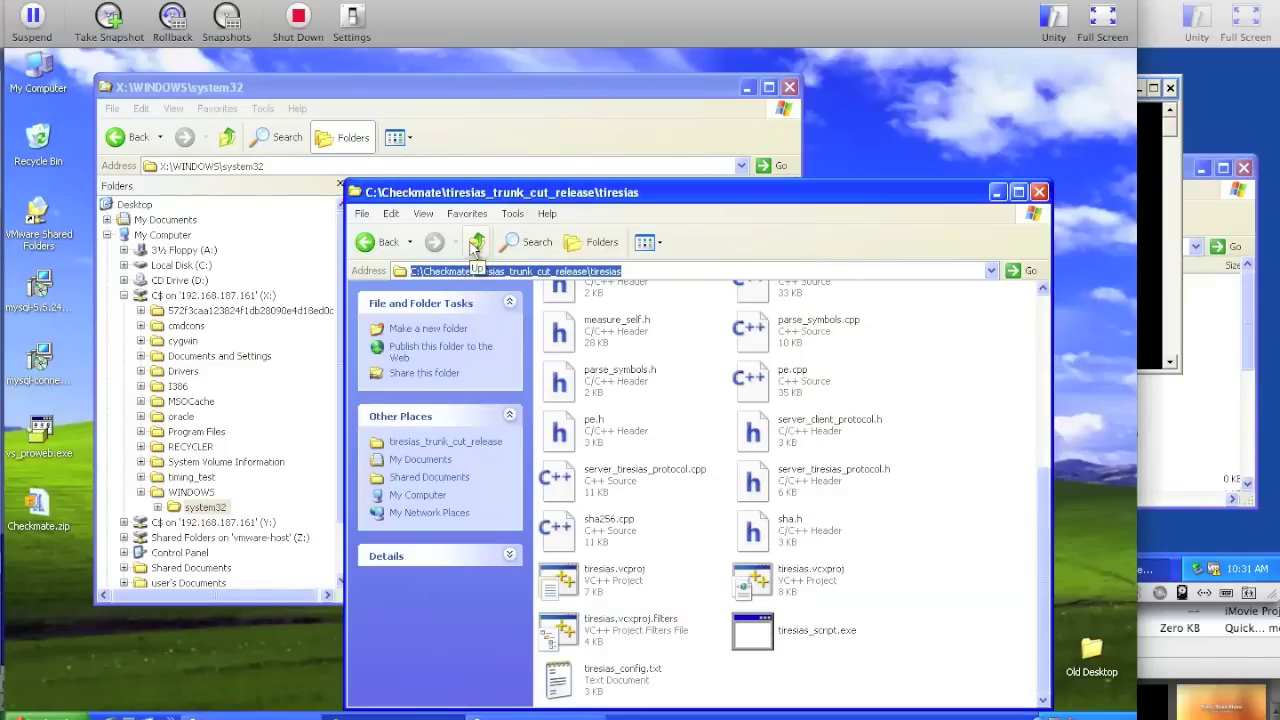
- Open the empty dropbox folder in tiresias_trunk_cut_release, keeping the system32 window in front
left_click(479, 245)
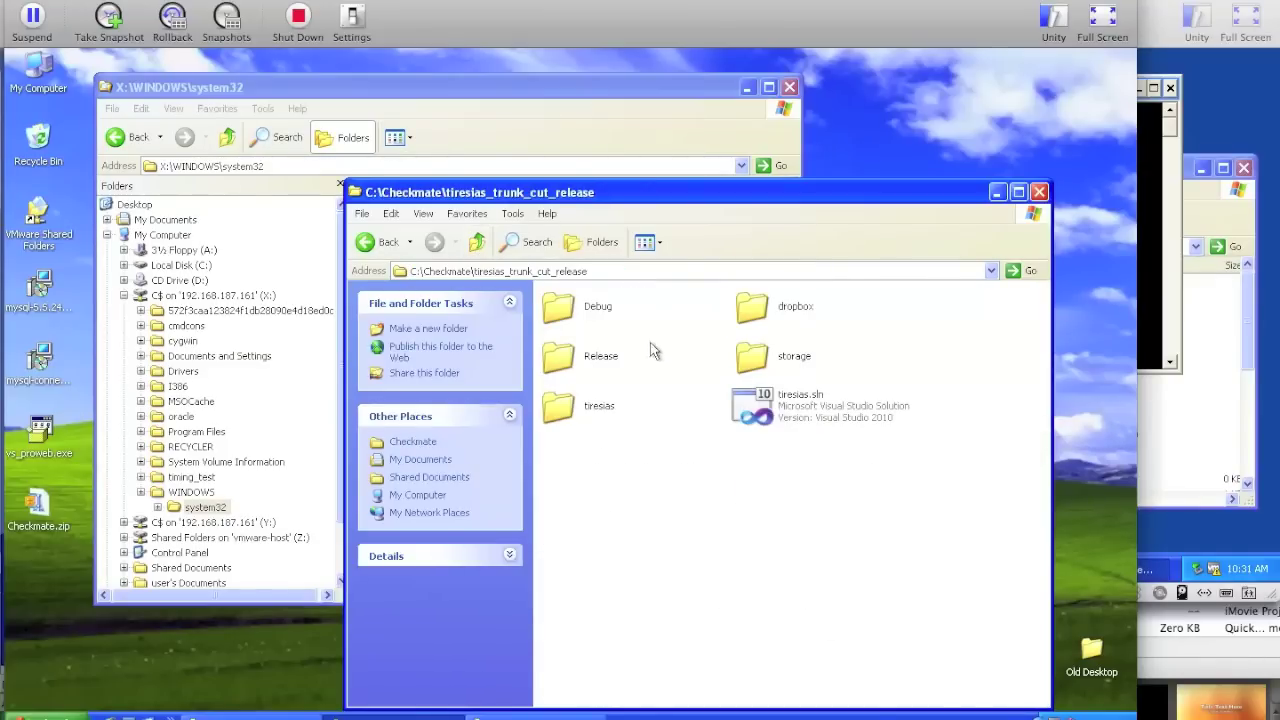
left_click(755, 314)
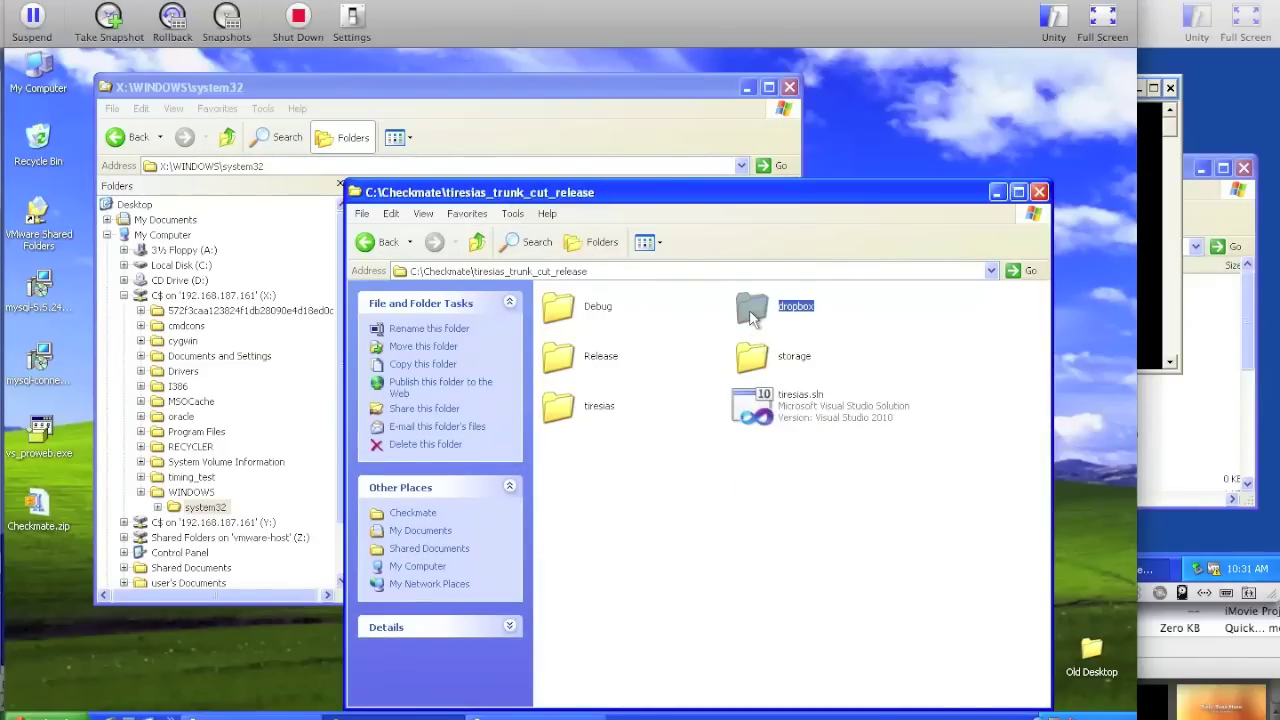
double_click(755, 316)
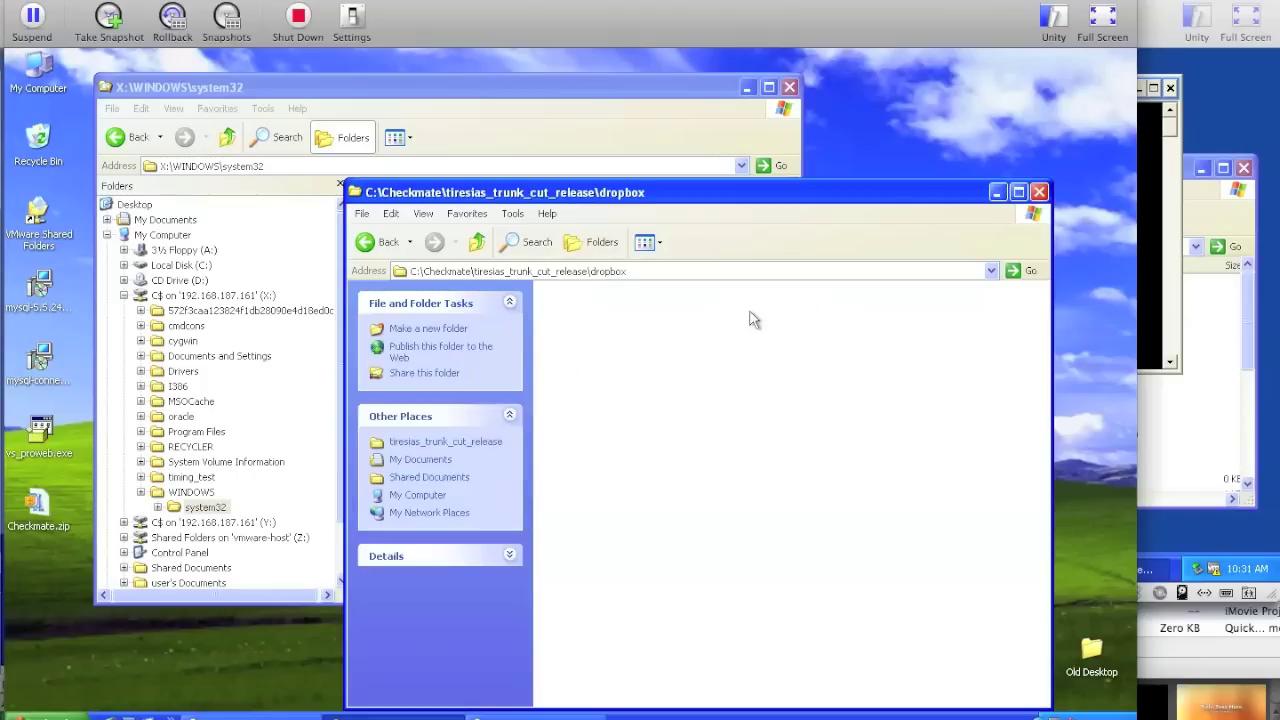
left_click(575, 90)
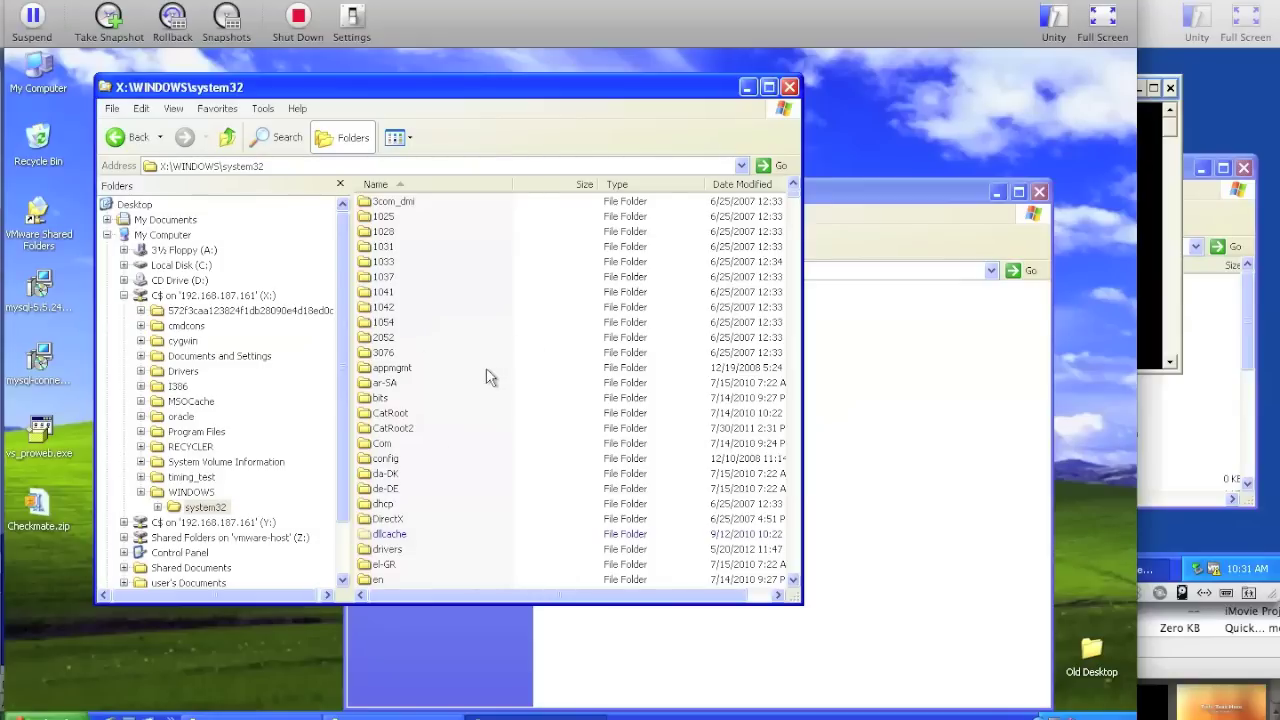
- Copy HAL.DLL and kdcom.dll from system32 into dropbox, accepting each security warning
type("hal")
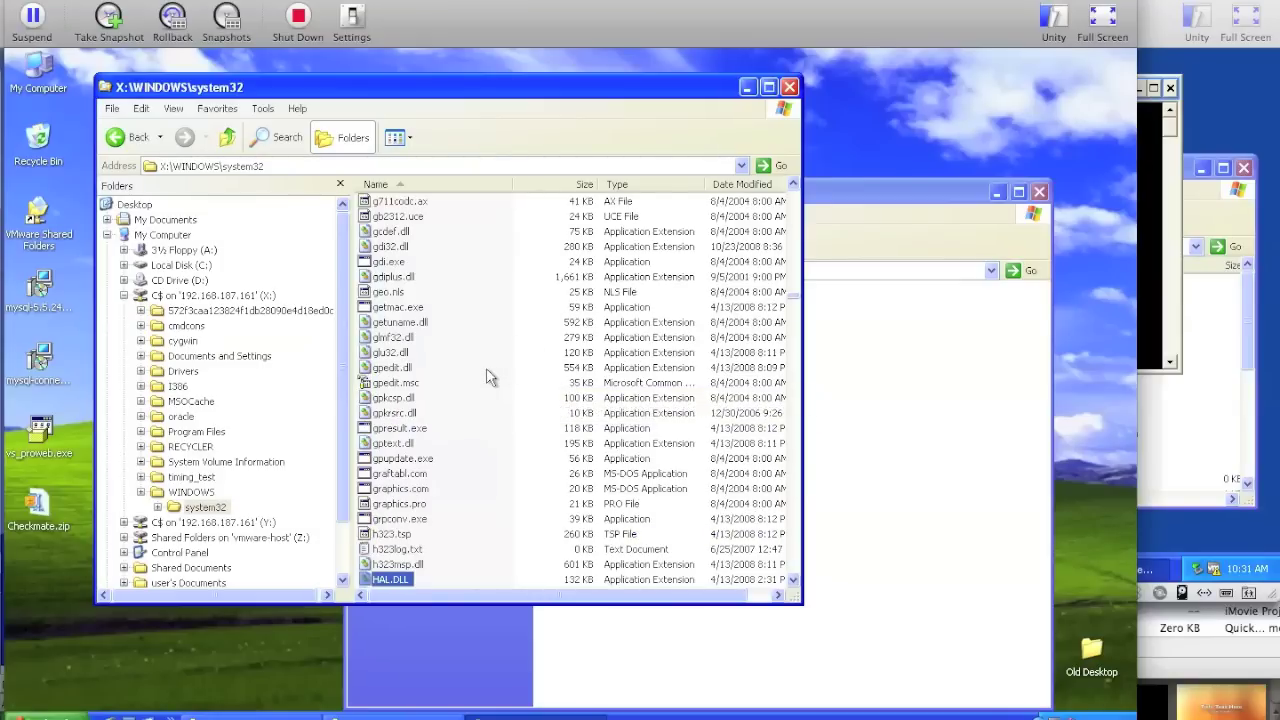
left_click_drag(405, 581, 900, 487)
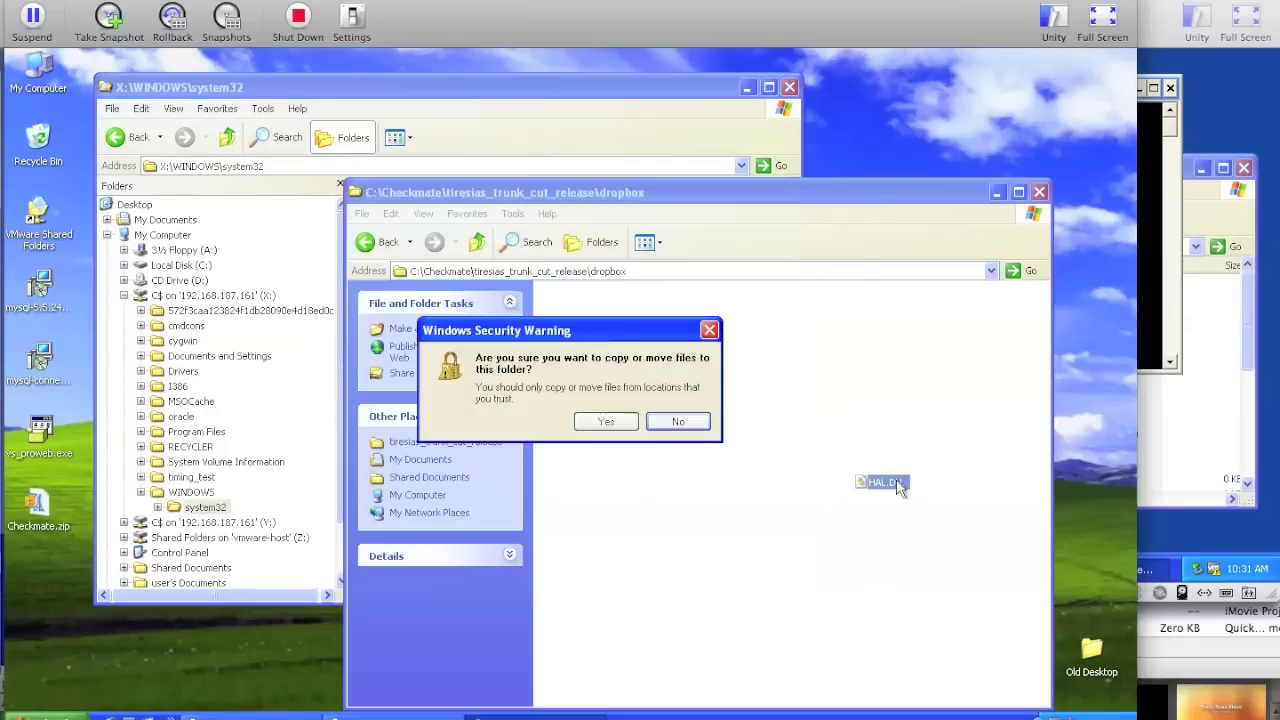
left_click(606, 421)
left_click(628, 119)
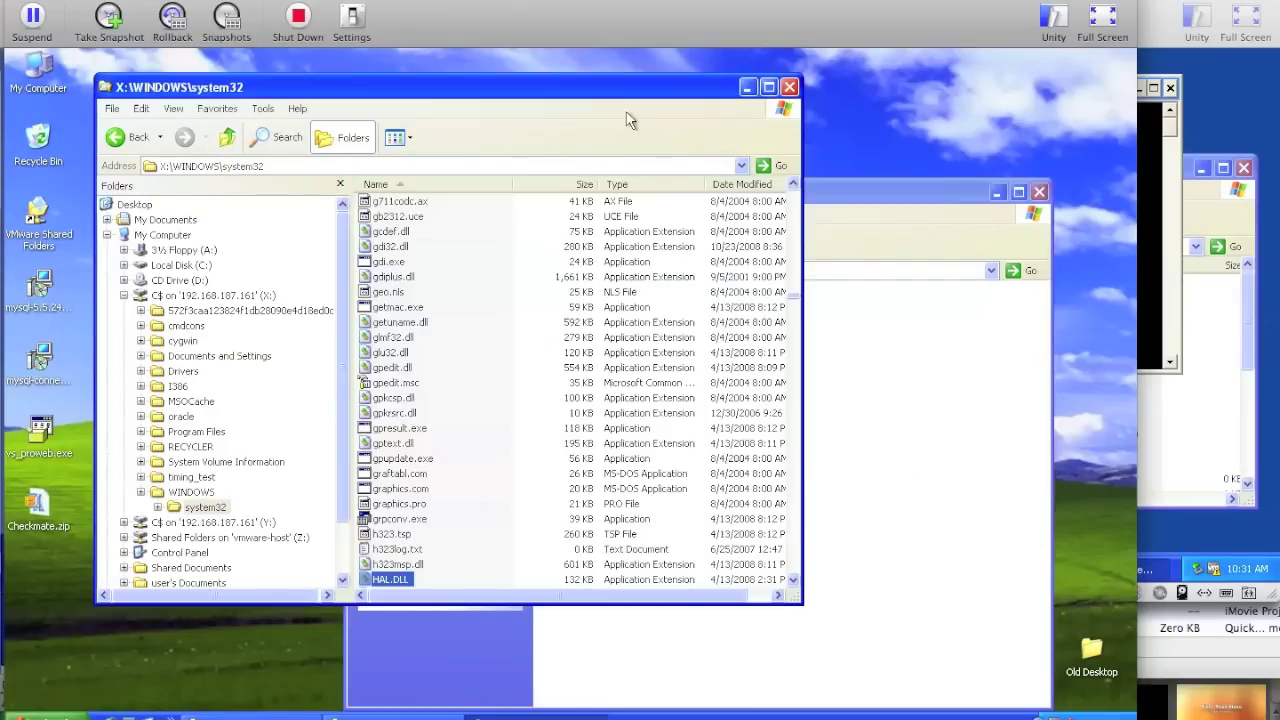
type("kdcom.dll")
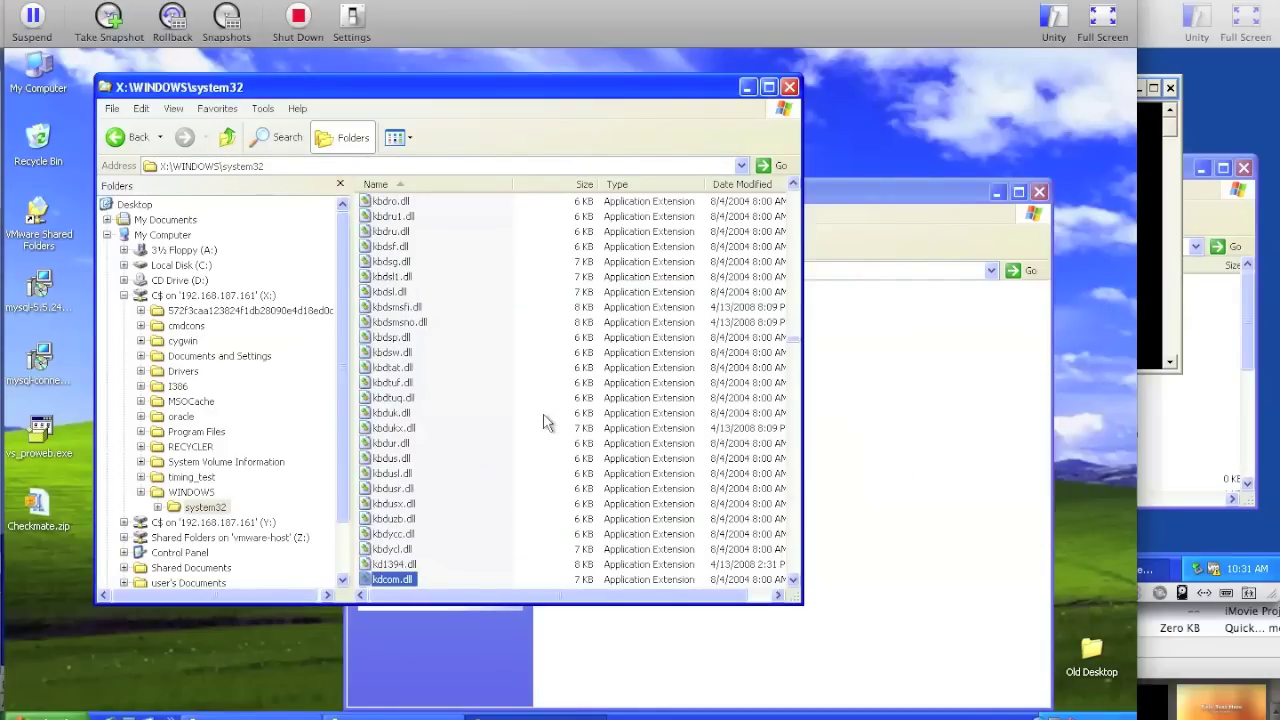
left_click_drag(400, 584, 856, 510)
left_click(604, 421)
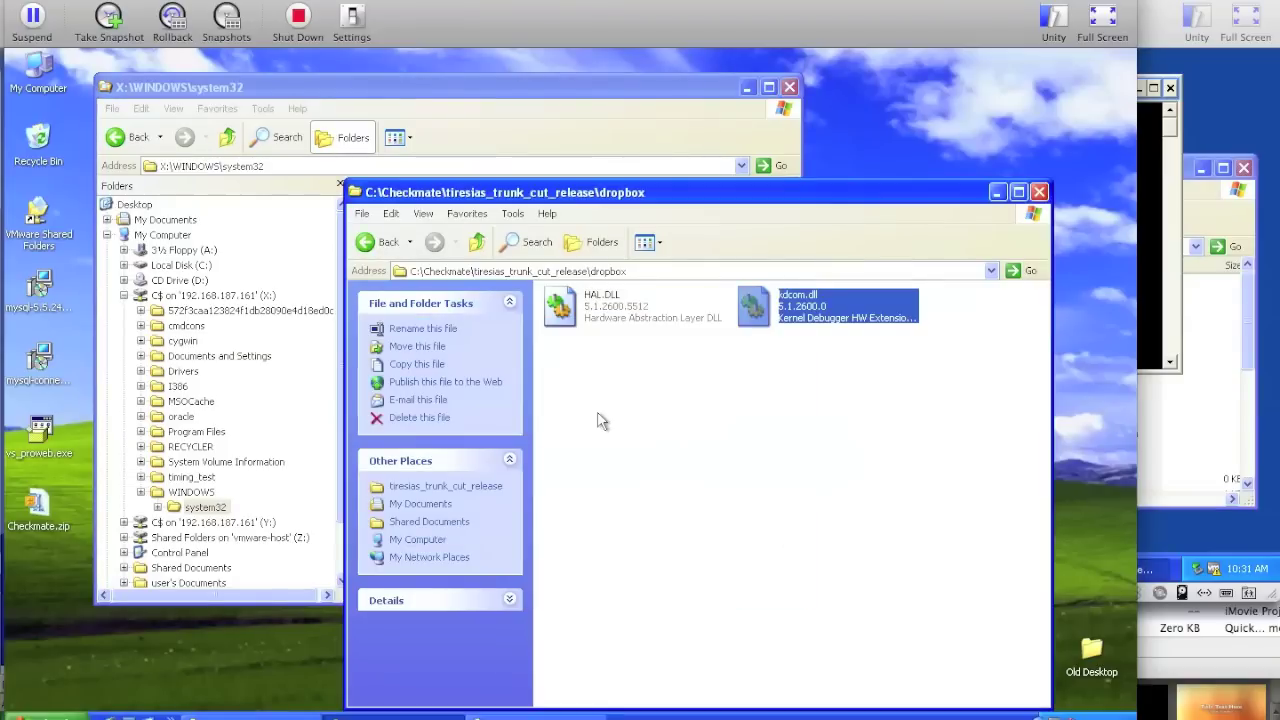
left_click(537, 113)
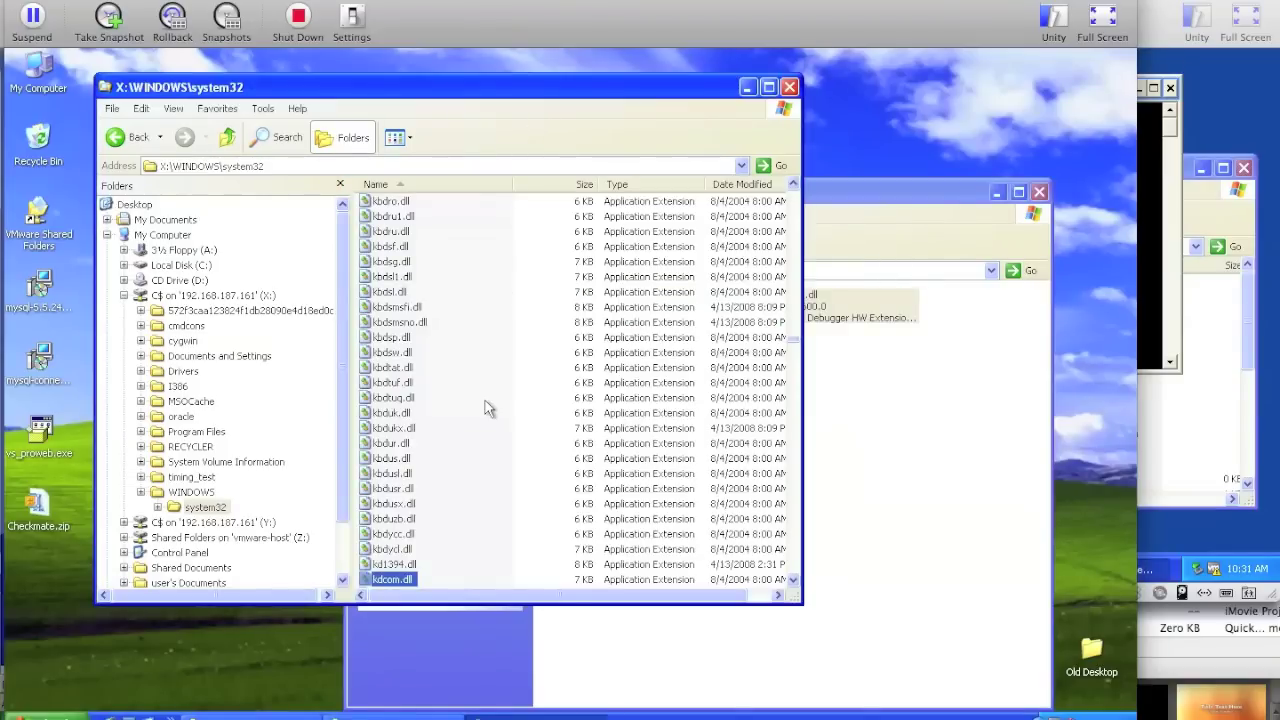
- Copy bootvid.dll and ntkrnlpa.exe from system32 into dropbox, accepting each security warning
type("bootvid")
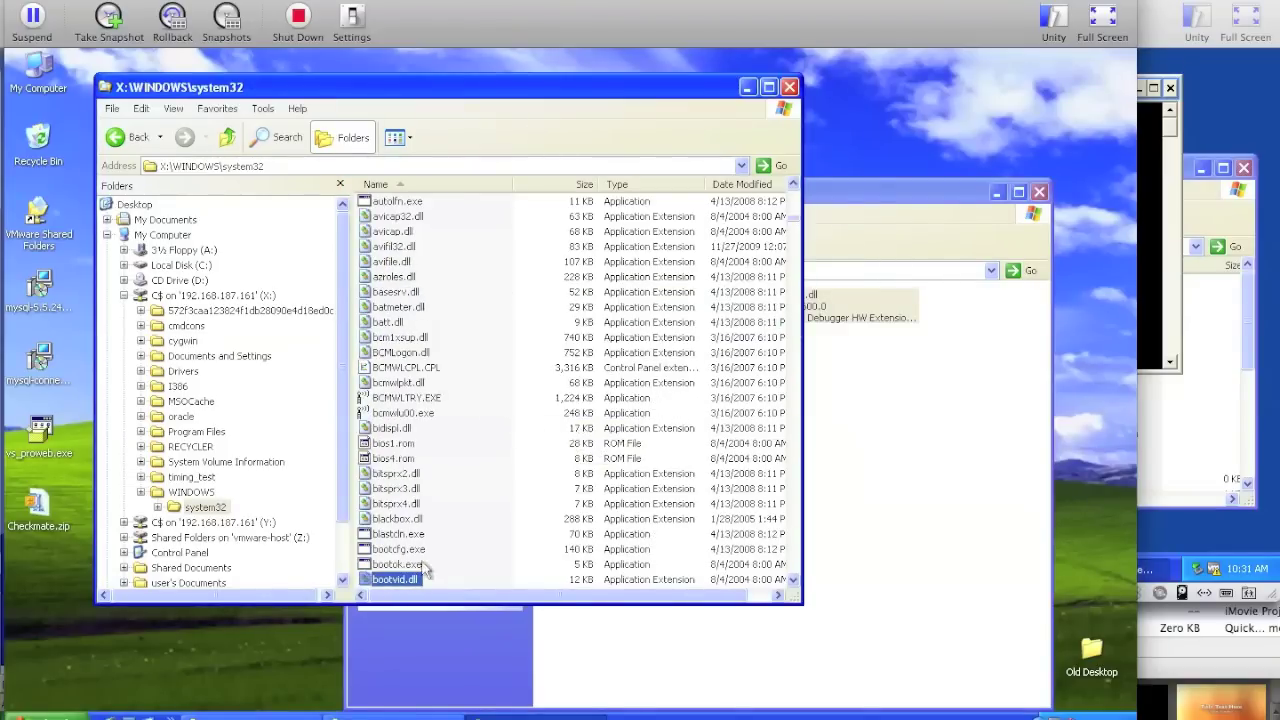
left_click_drag(410, 582, 873, 512)
left_click(612, 423)
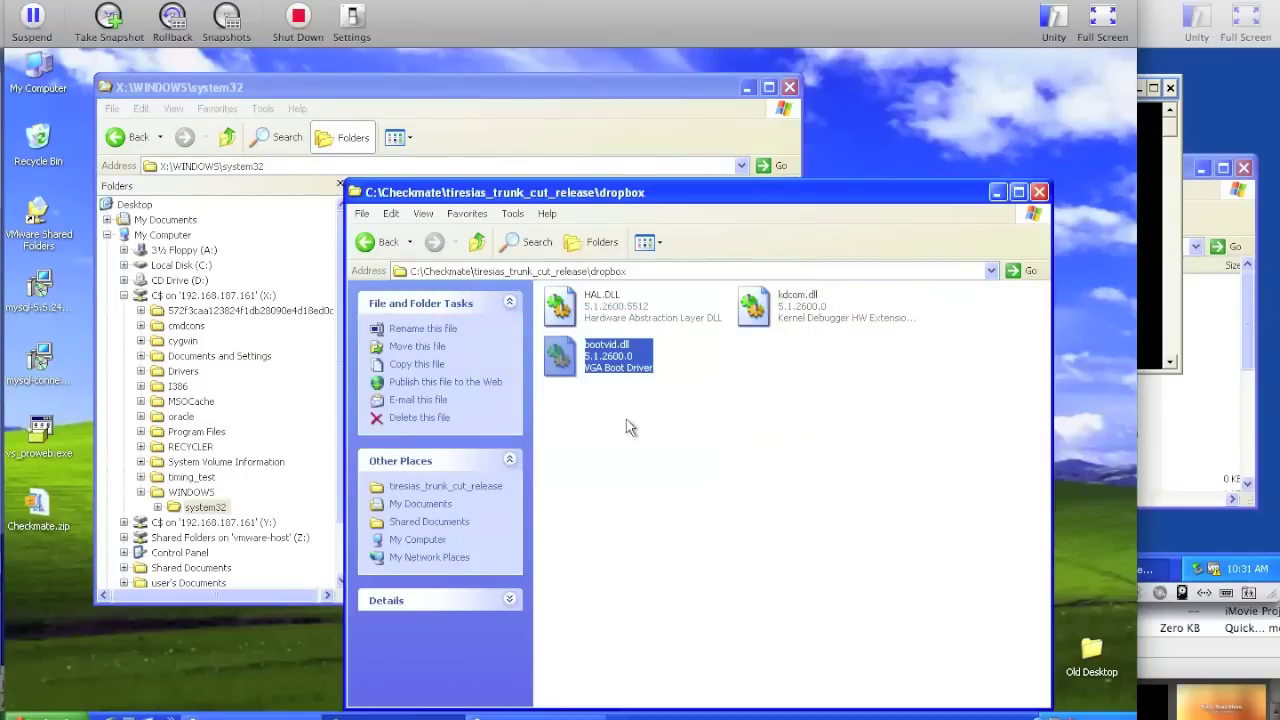
left_click(612, 168)
type("krnl386")
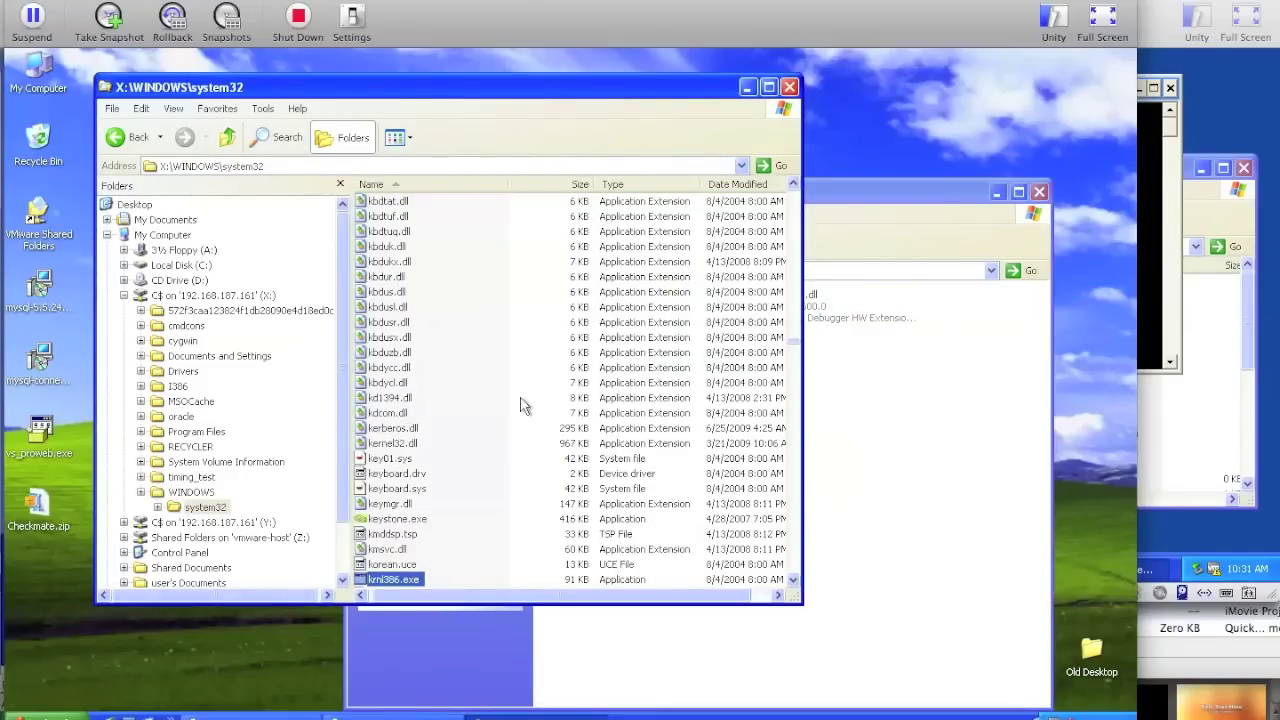
type("ntkrnlpa")
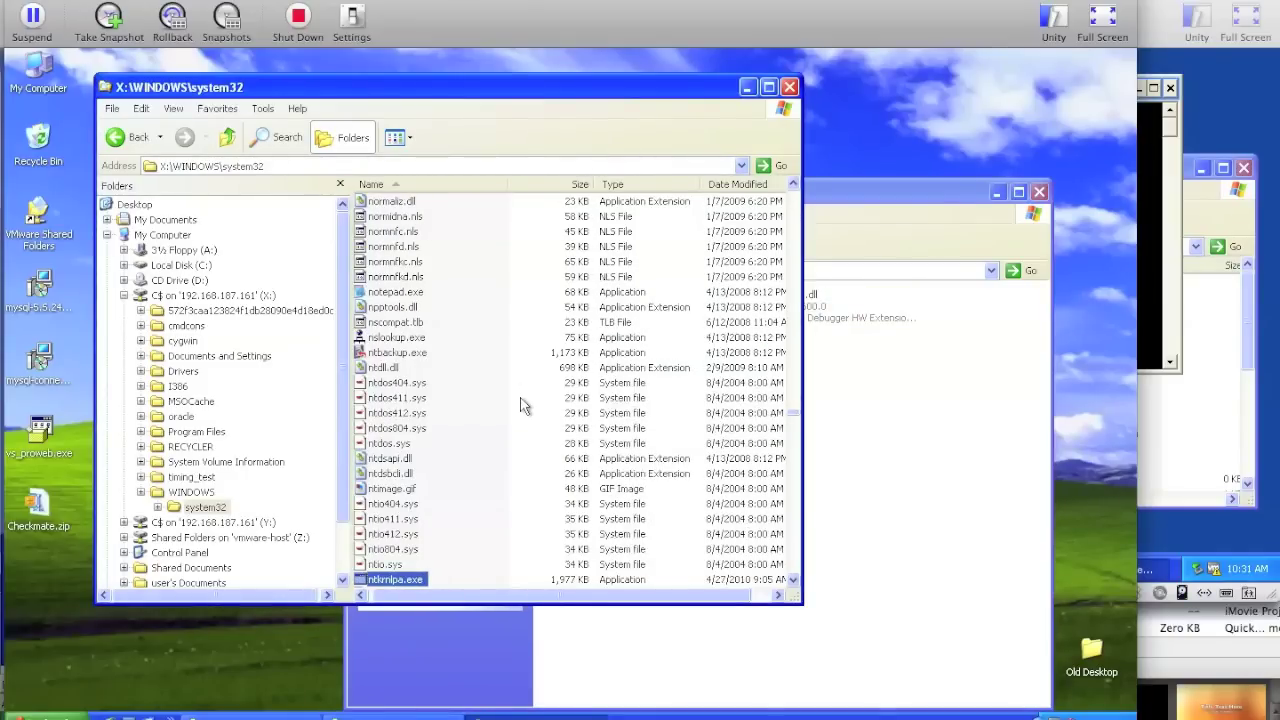
left_click_drag(405, 588, 872, 508)
left_click(606, 426)
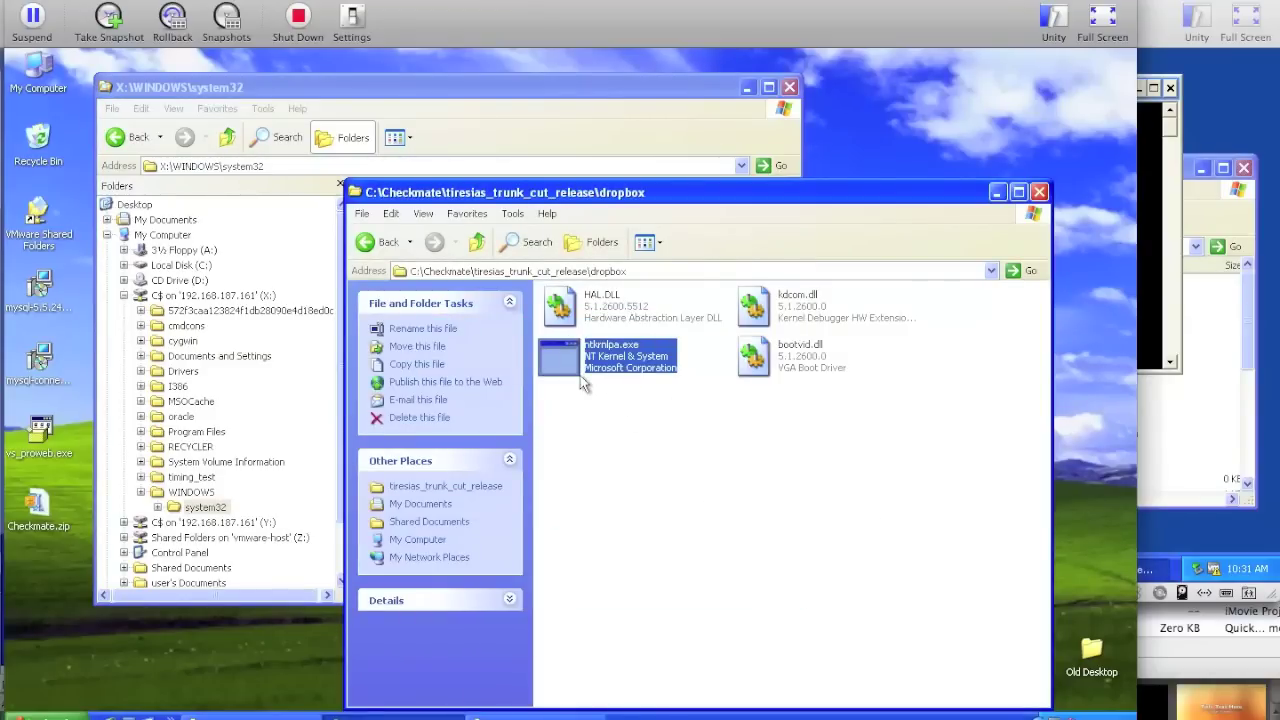
mouse_move(582, 380)
left_click(573, 416)
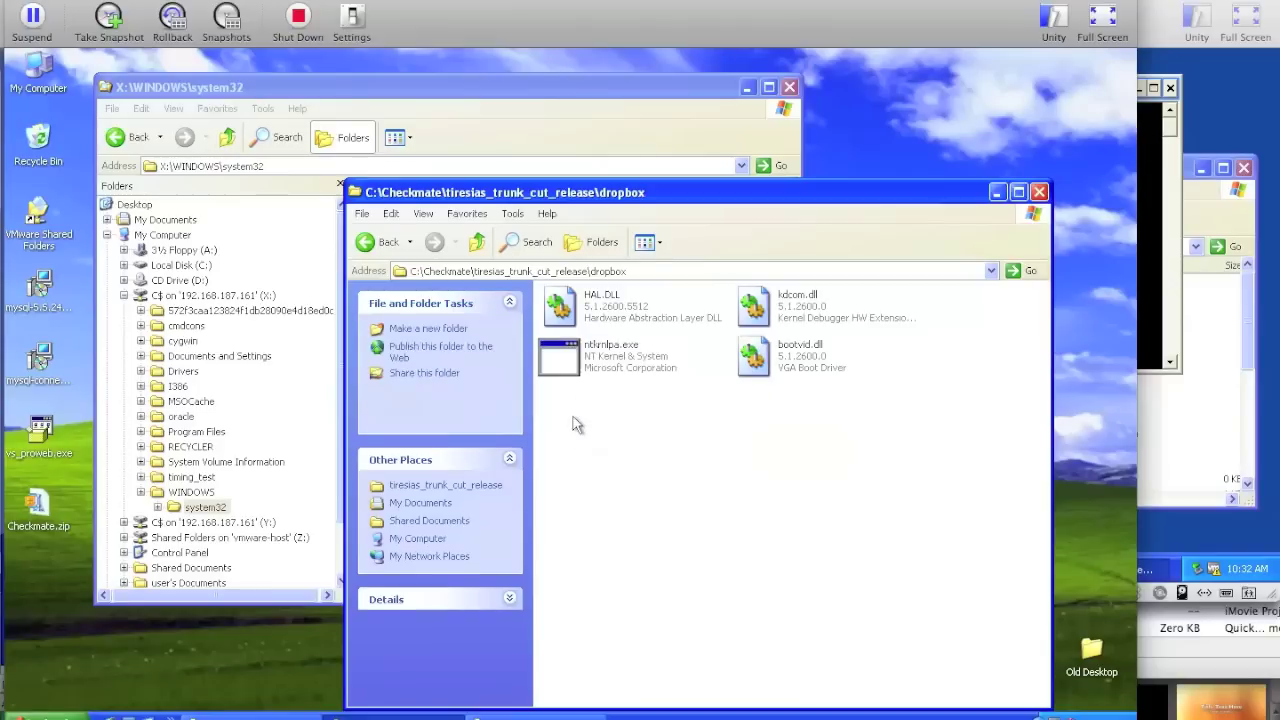
mouse_move(573, 379)
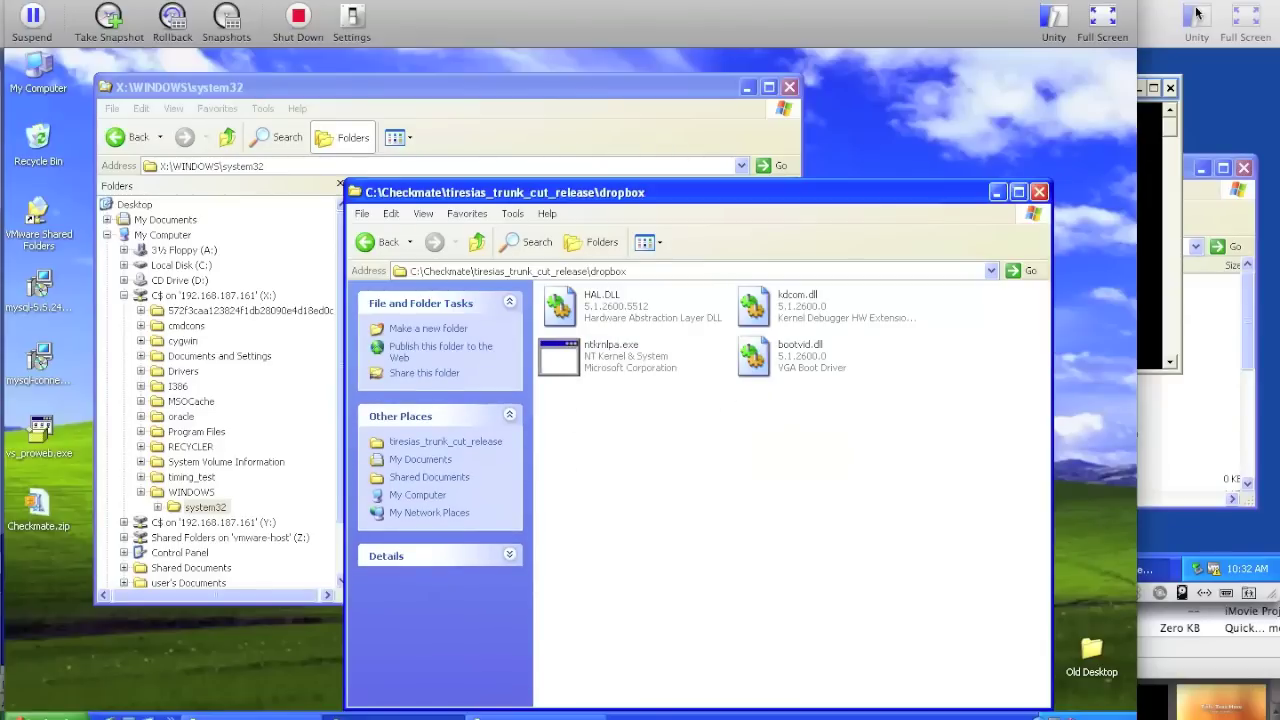
left_click(1150, 250)
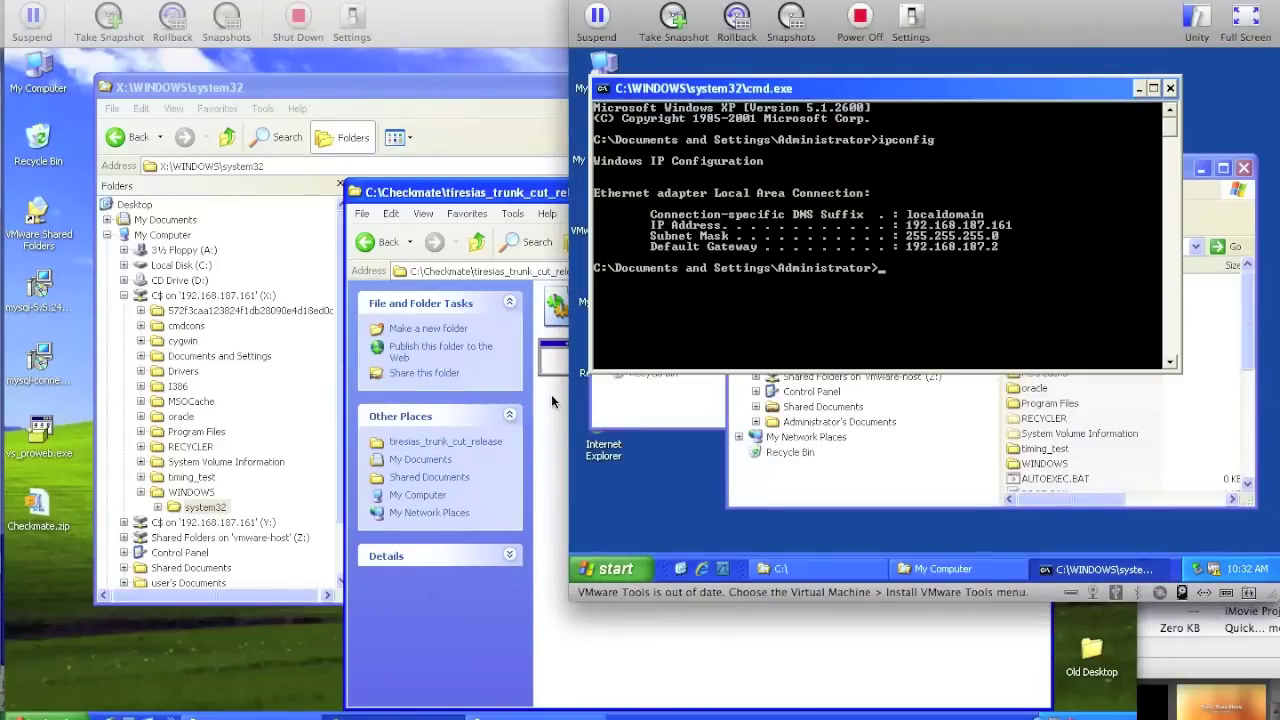
left_click(551, 422)
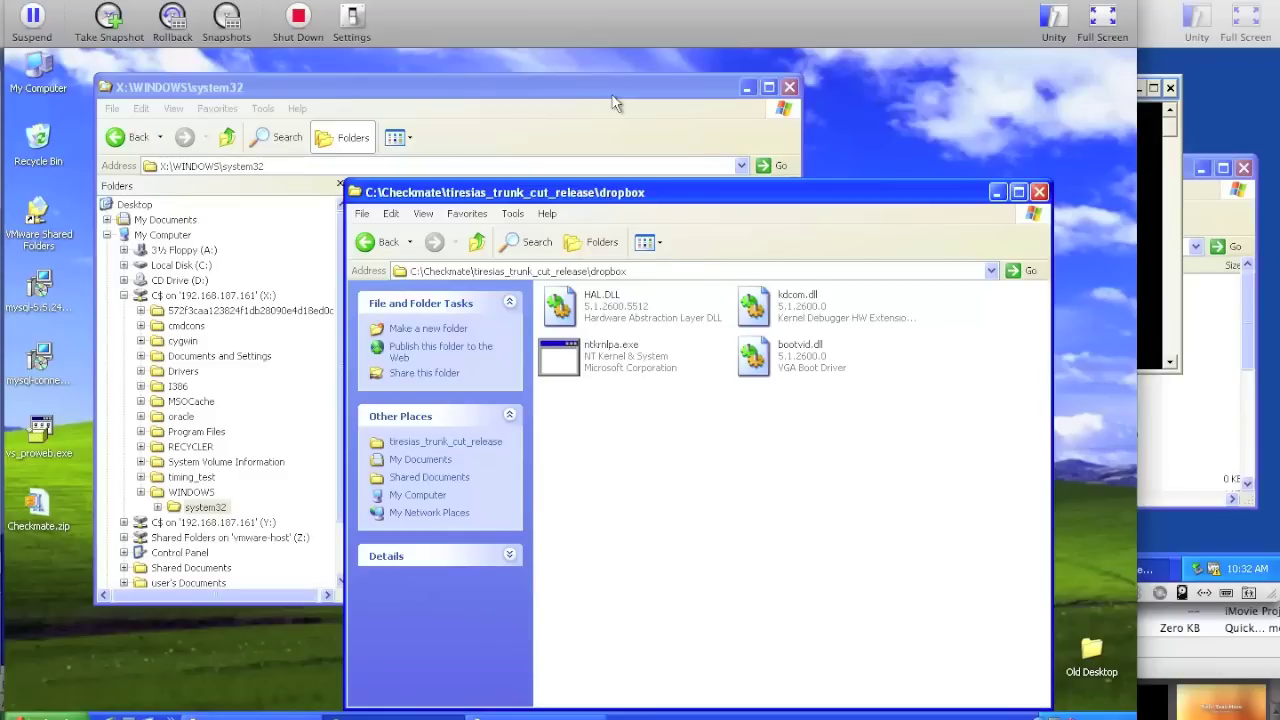
left_click(612, 95)
- Copy ntoskrnl.exe from system32 into dropbox, accepting the security warning
key("Down")
key("Down")
key("Down")
key("Down")
key("Down")
key("Down")
key("Down")
key("Down")
key("Down")
key("Down")
key("Down")
key("Down")
key("Down")
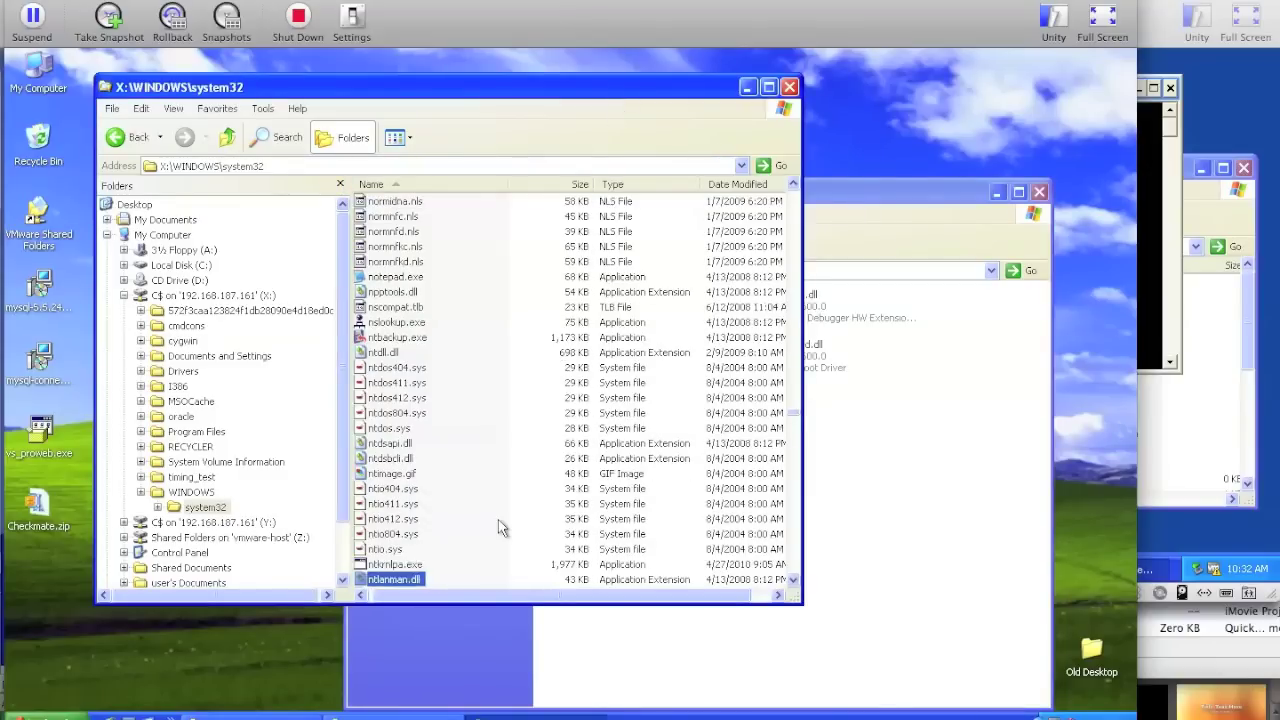
left_click_drag(400, 580, 876, 492)
left_click(608, 422)
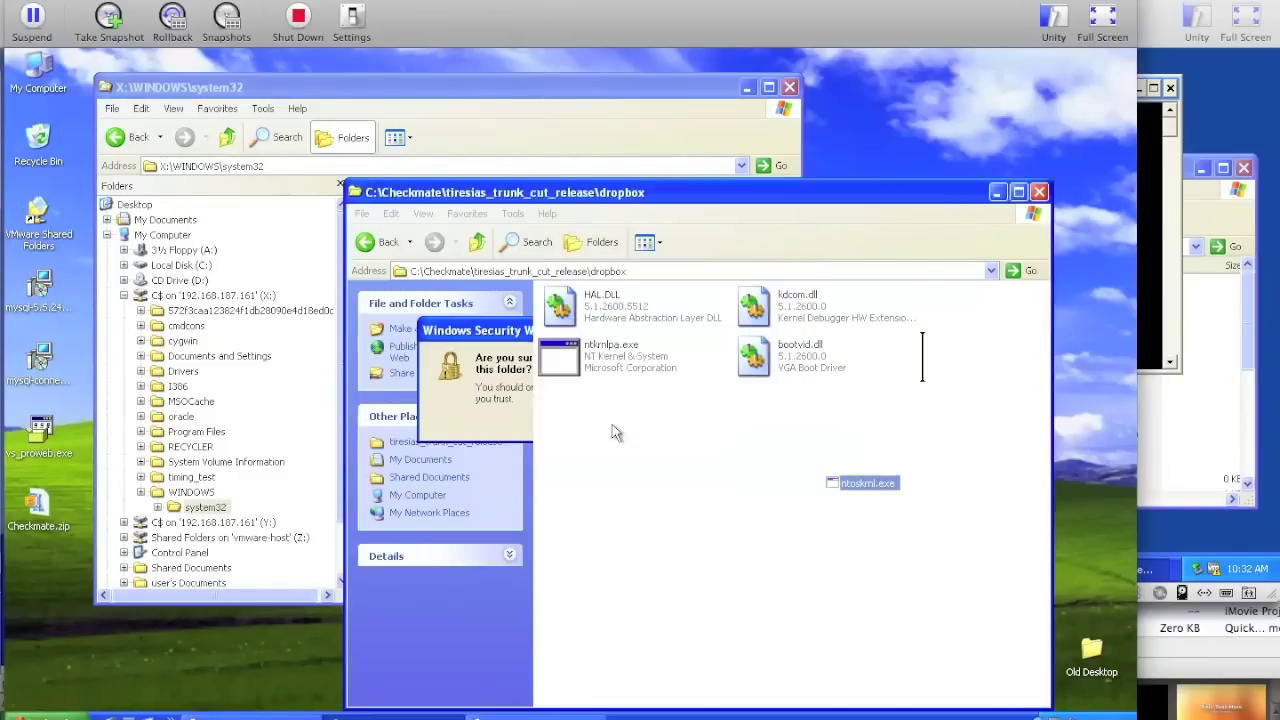
left_click(600, 122)
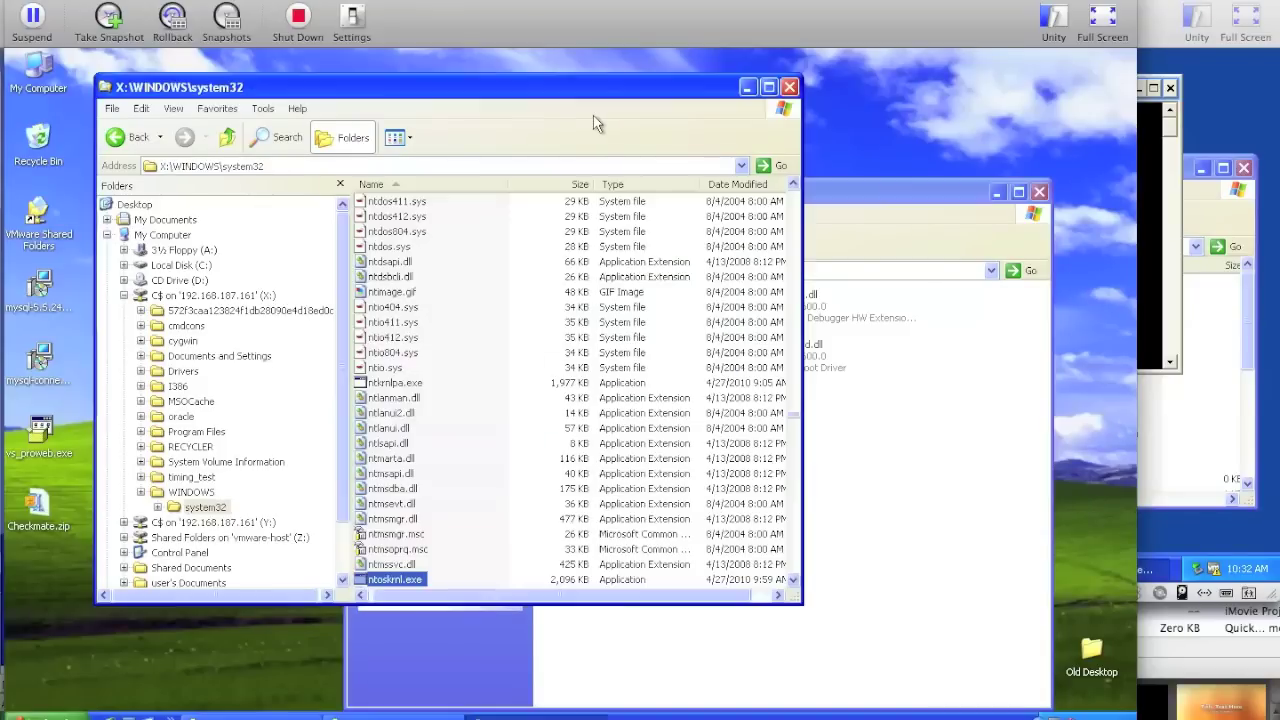
- Copy ndis.sys from system32\drivers into dropbox, accepting the security warning
type("dr")
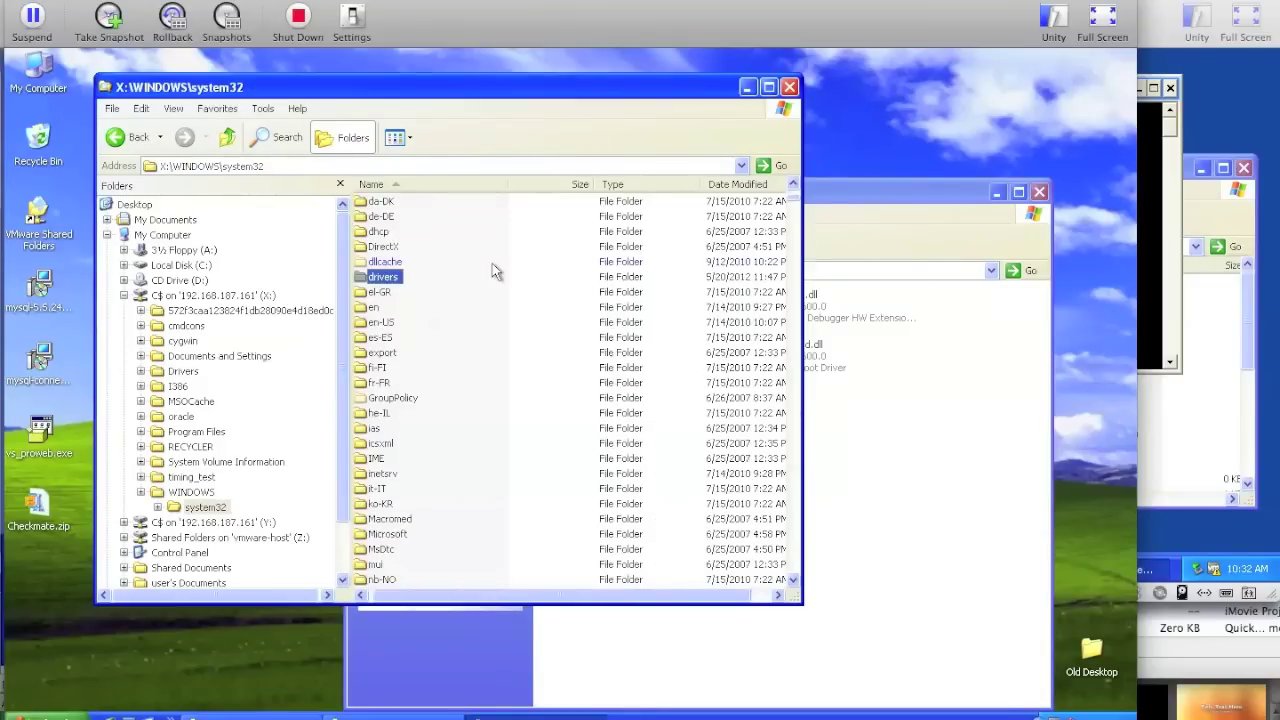
double_click(381, 287)
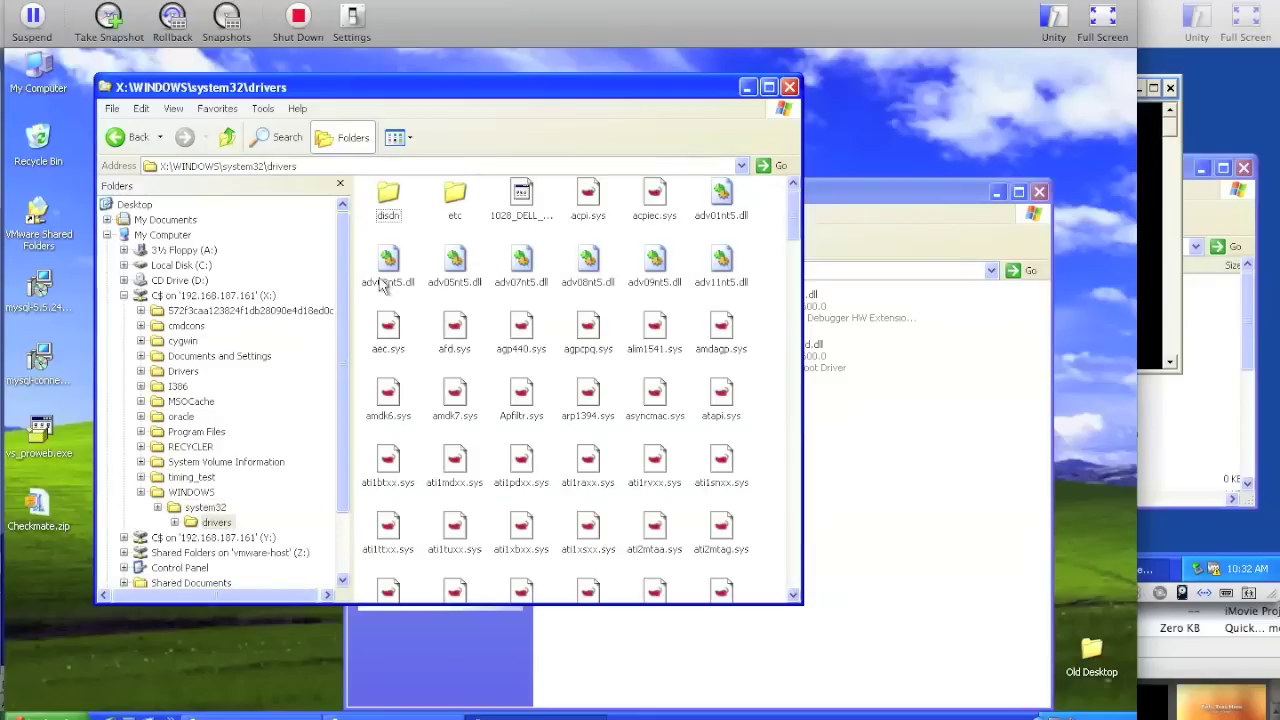
type("ndis")
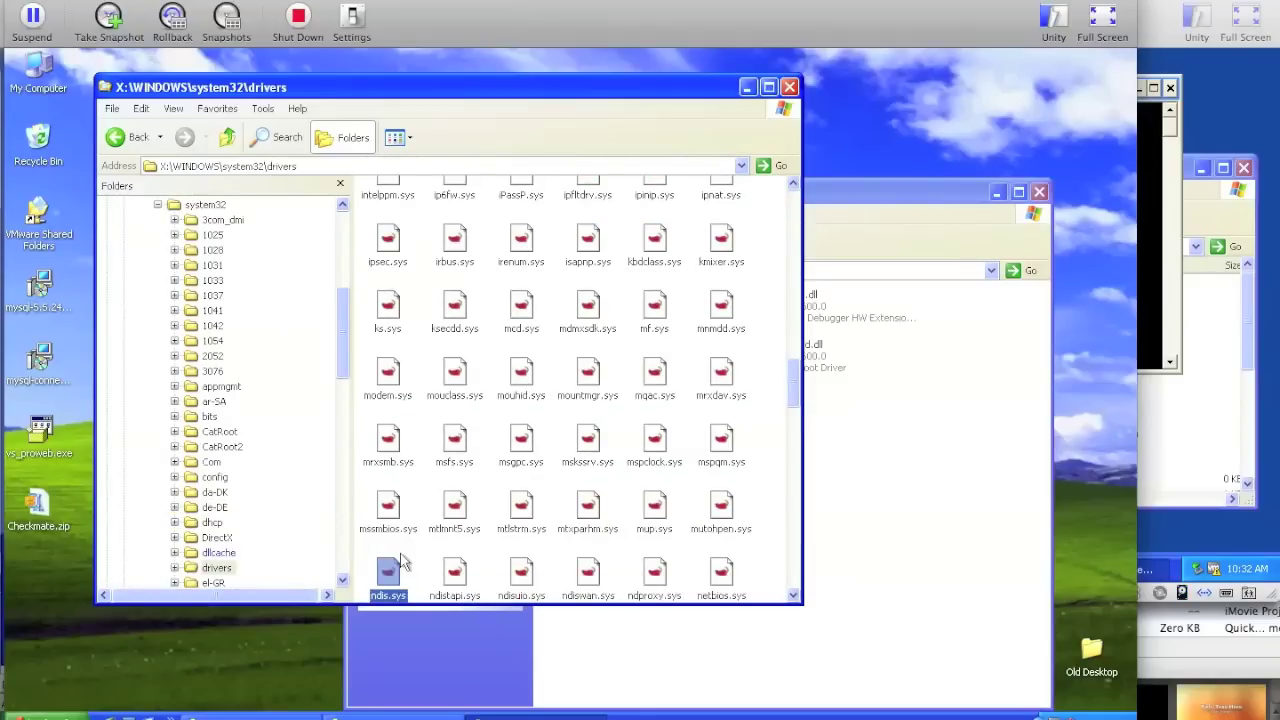
left_click_drag(398, 570, 882, 455)
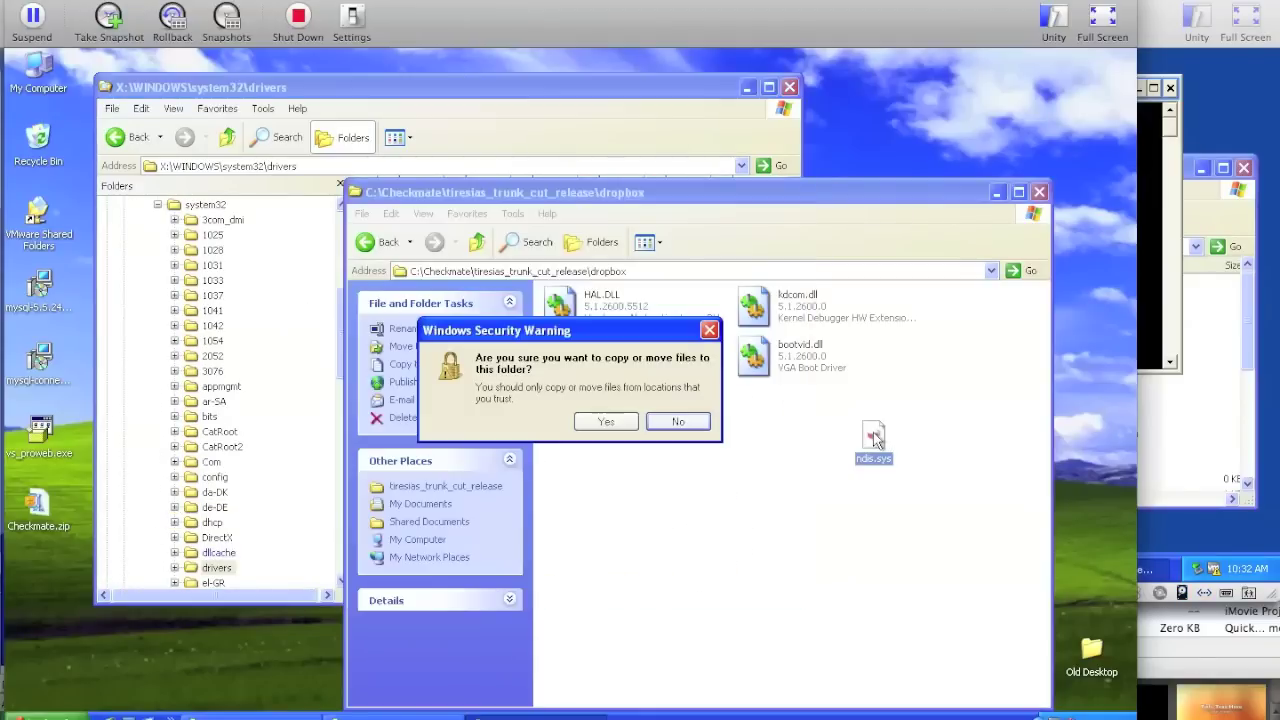
left_click(605, 421)
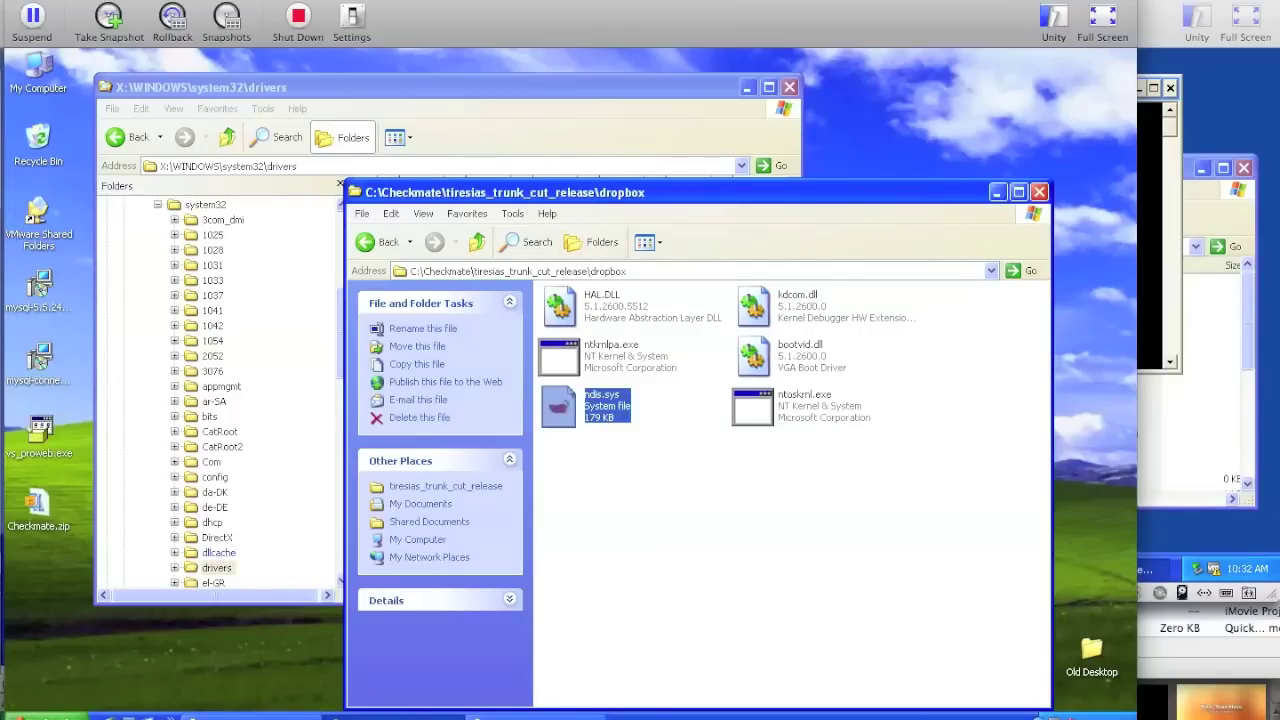
left_click(38, 712)
- Open a Command Prompt and change directory to C:\Checkmate\tiresias_trunk_cut_release\tiresias
left_click(300, 657)
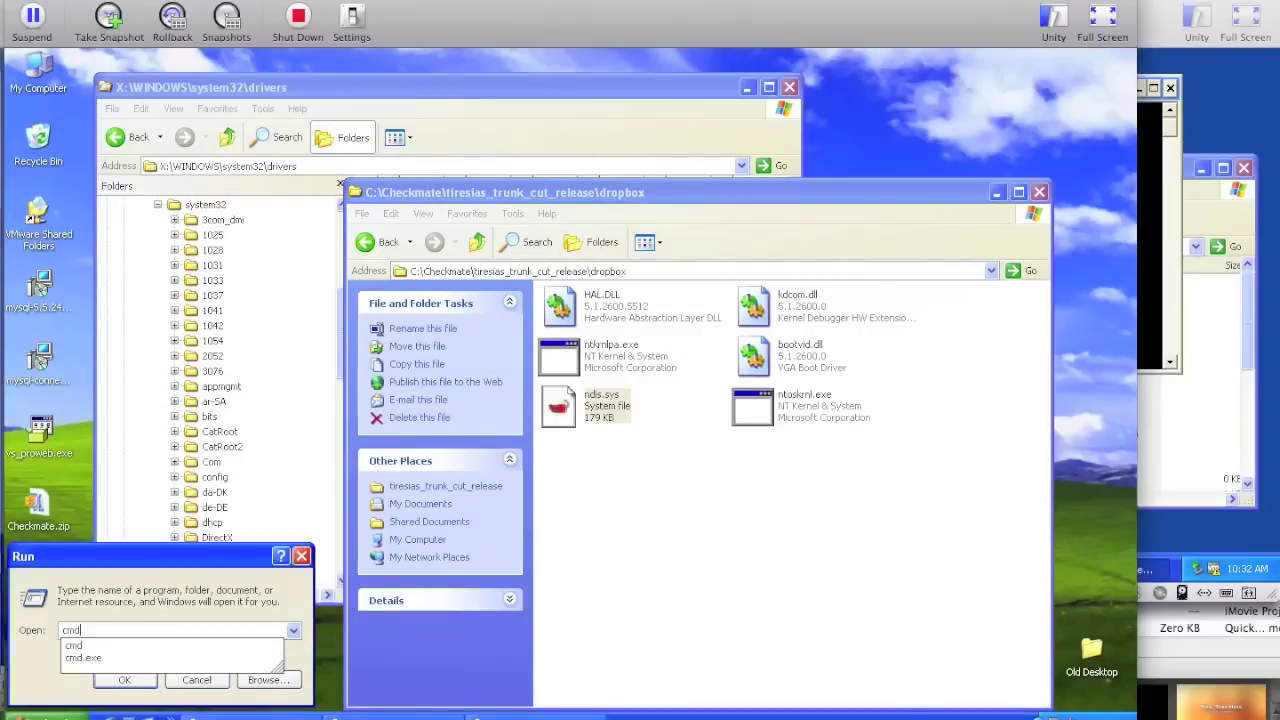
key("Return")
type("cd C:")
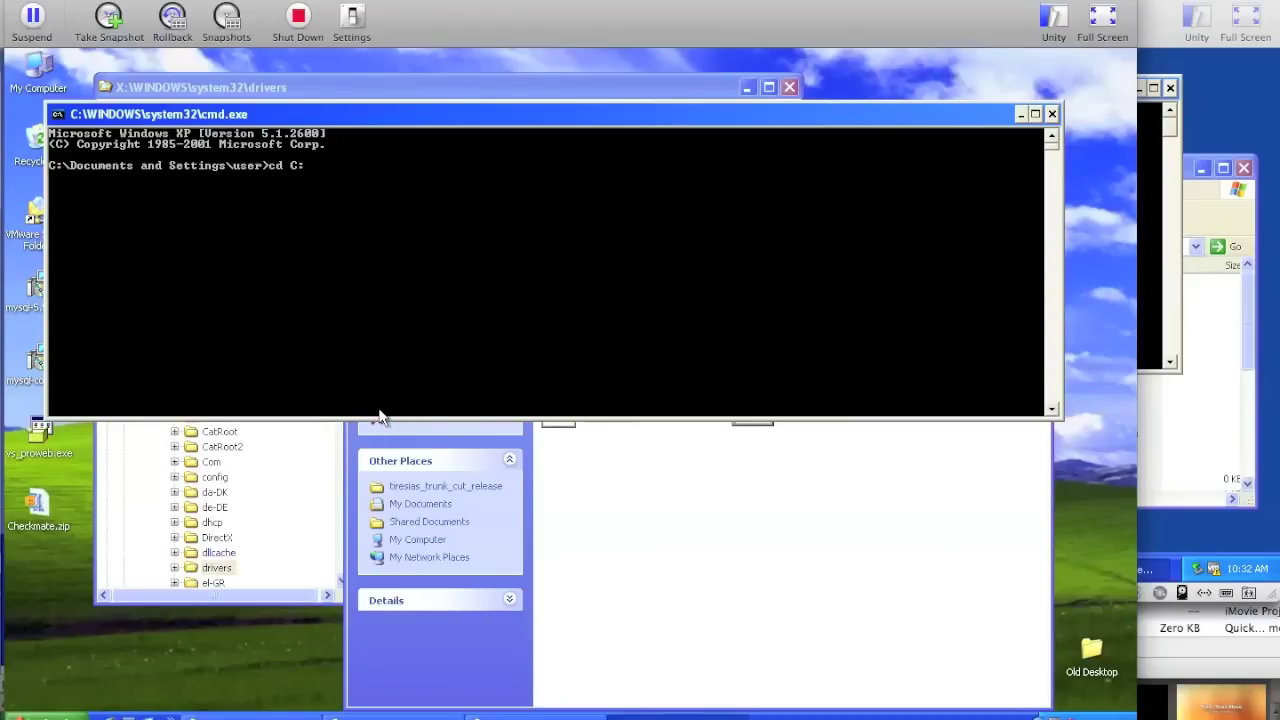
type("\\Checkmate\\t")
key("Tab")
key("Tab")
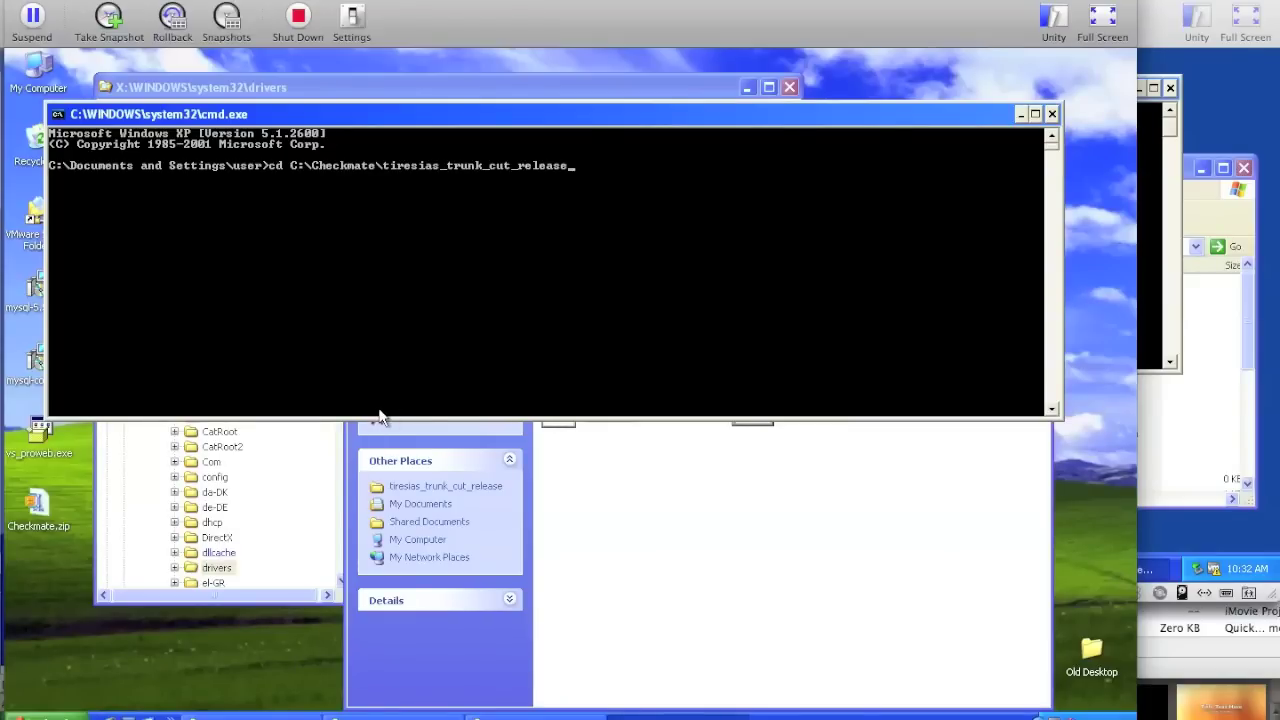
type("\\tiresias")
key("Return")
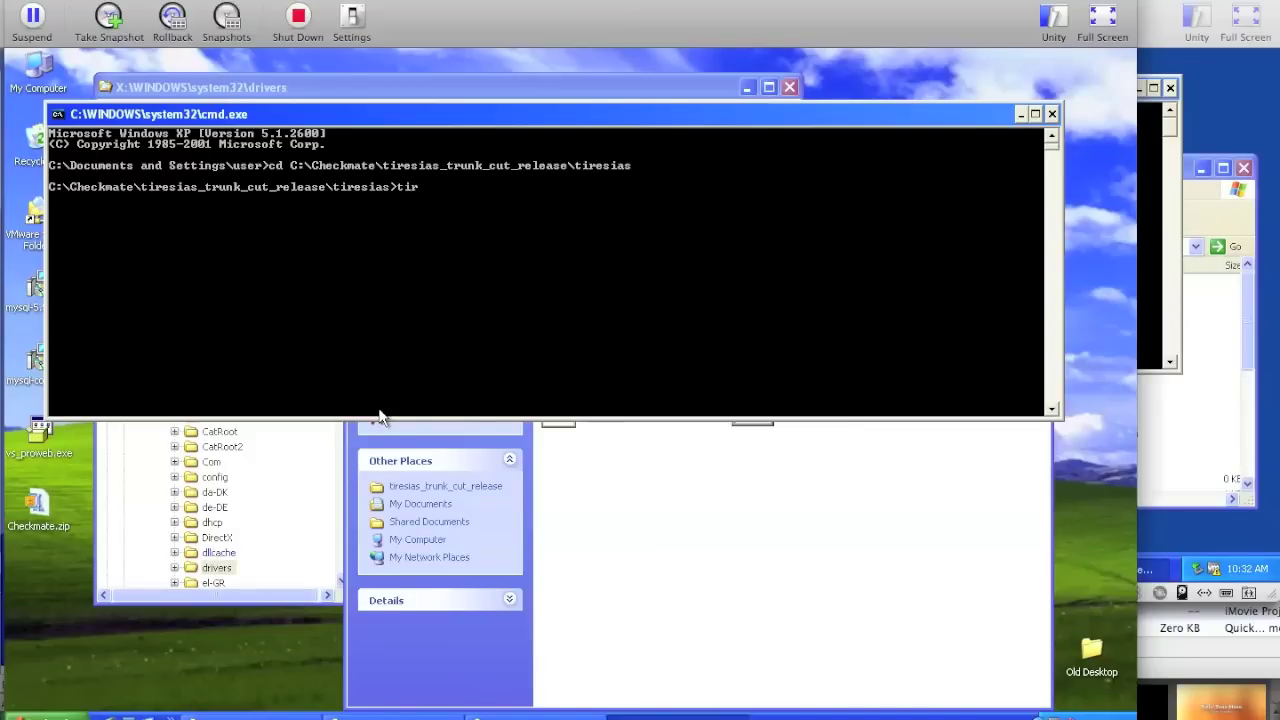
- Run tiresias_script.exe, then bring up the dropbox folder, now emptied into storage
type("tir")
key("Tab")
key("Tab")
key("BackSpace")
key("BackSpace")
key("BackSpace")
key("BackSpace")
key("BackSpace")
key("Tab")
key("Return")
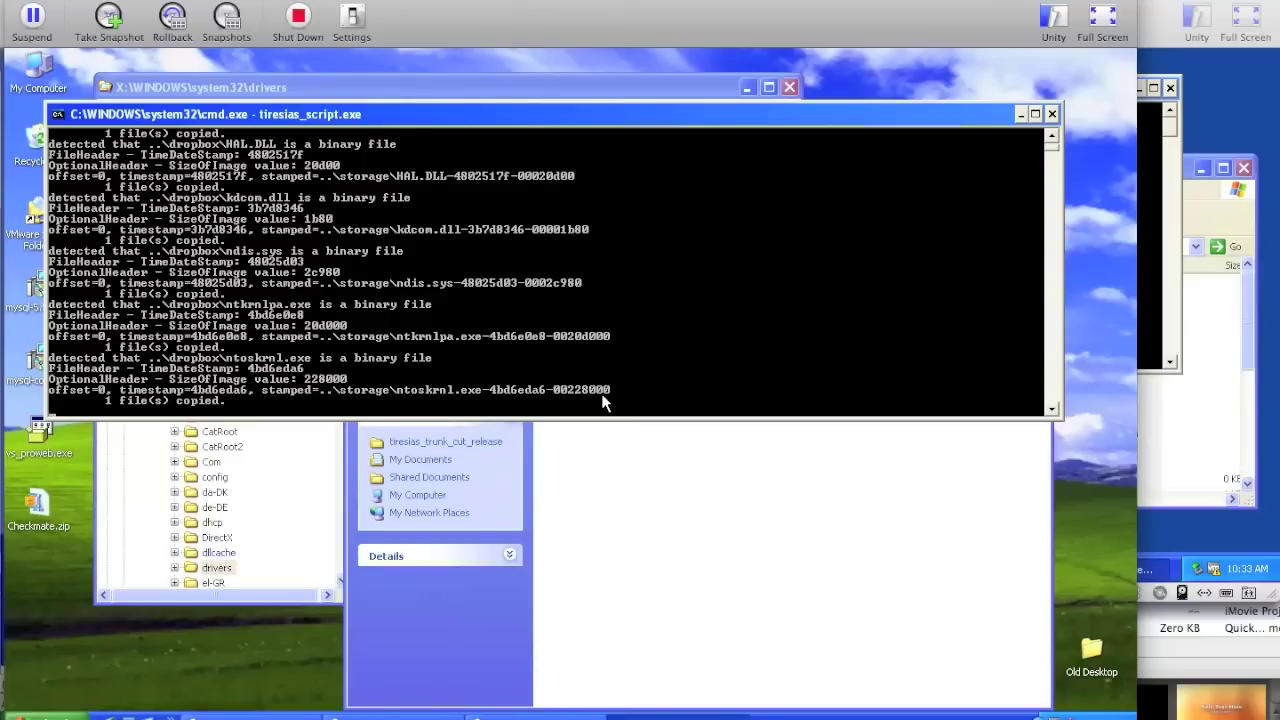
left_click(603, 487)
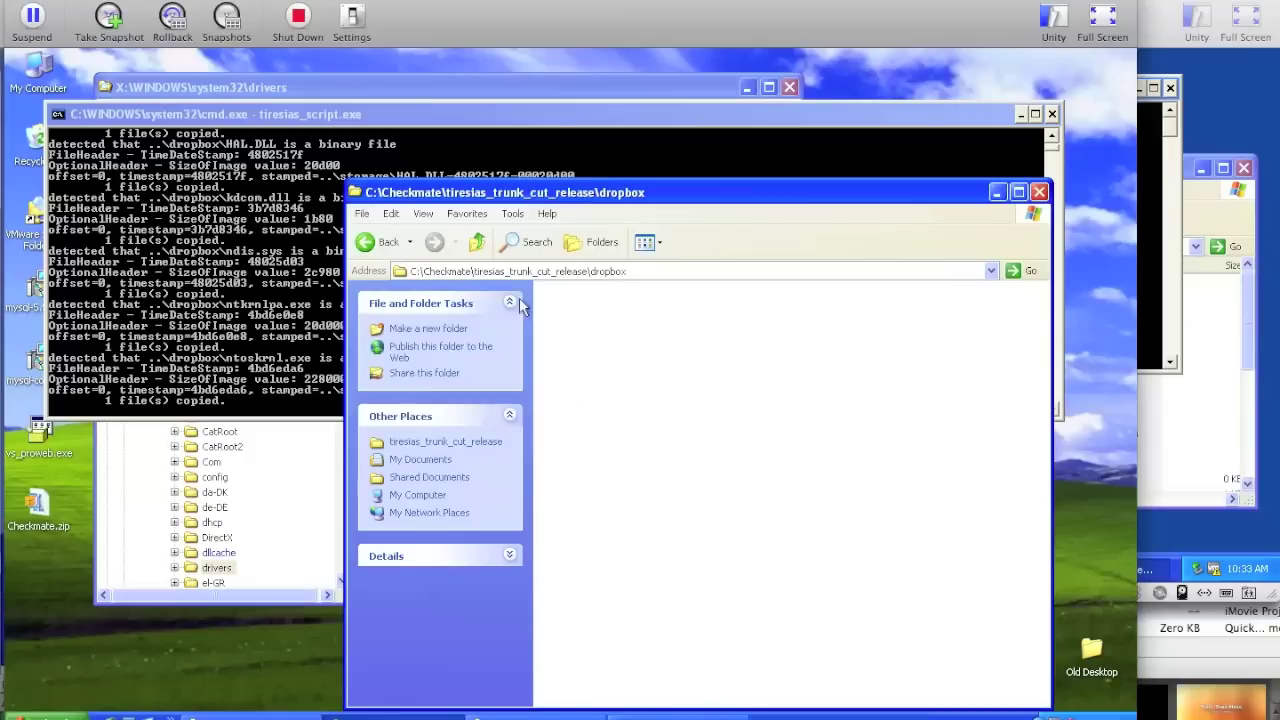
left_click(478, 245)
double_click(757, 365)
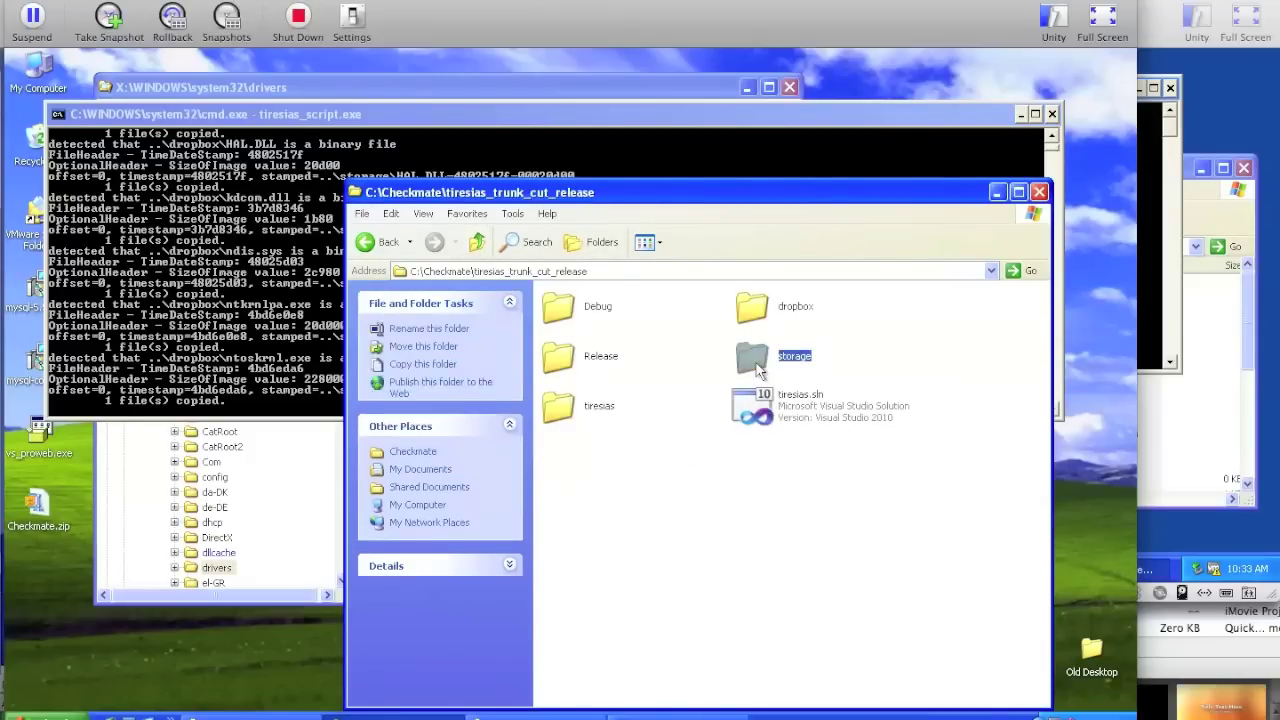
left_click(697, 158)
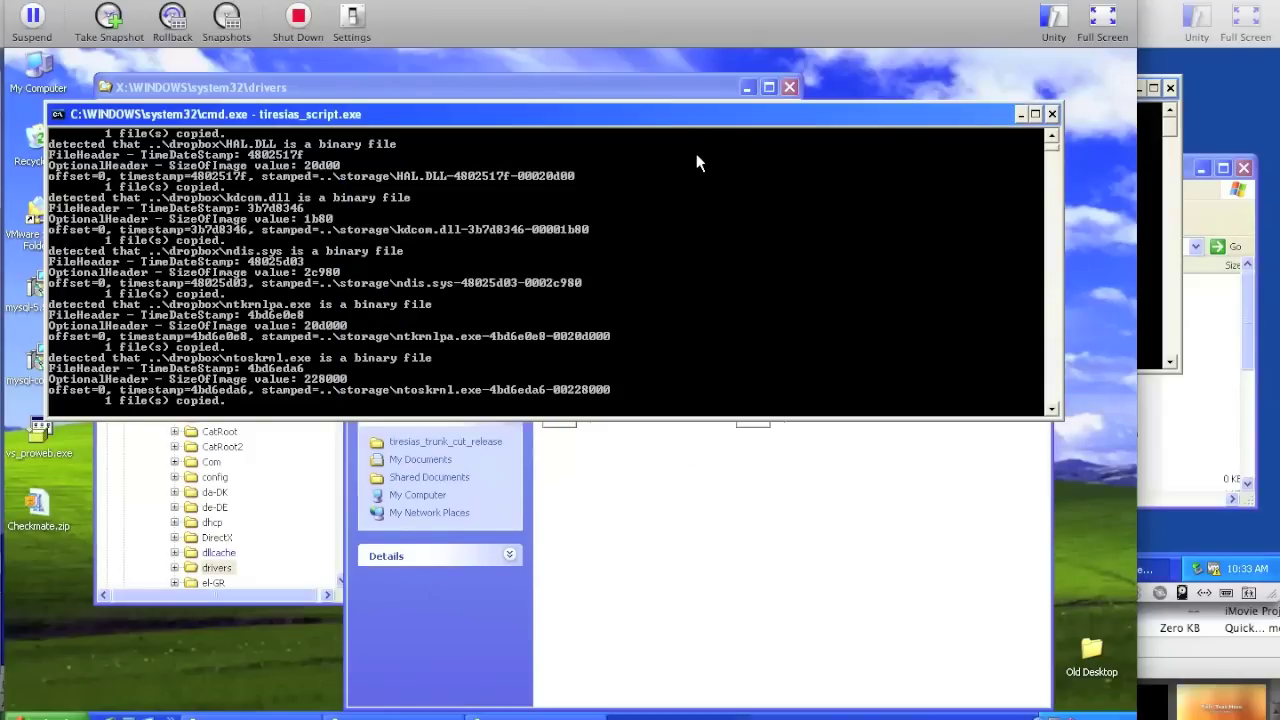